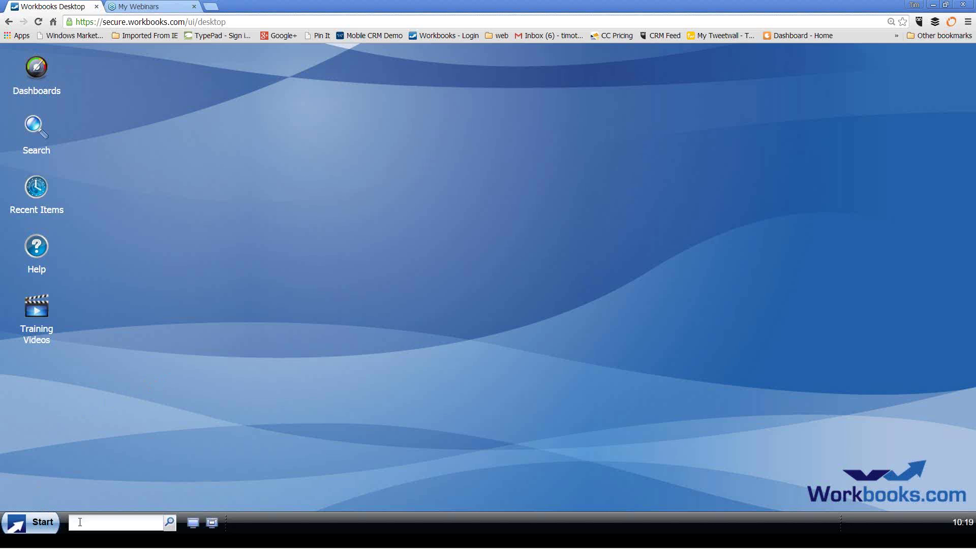
# Step: Open the list of all organisations
pyautogui.click(80, 522)
pyautogui.click(42, 527)
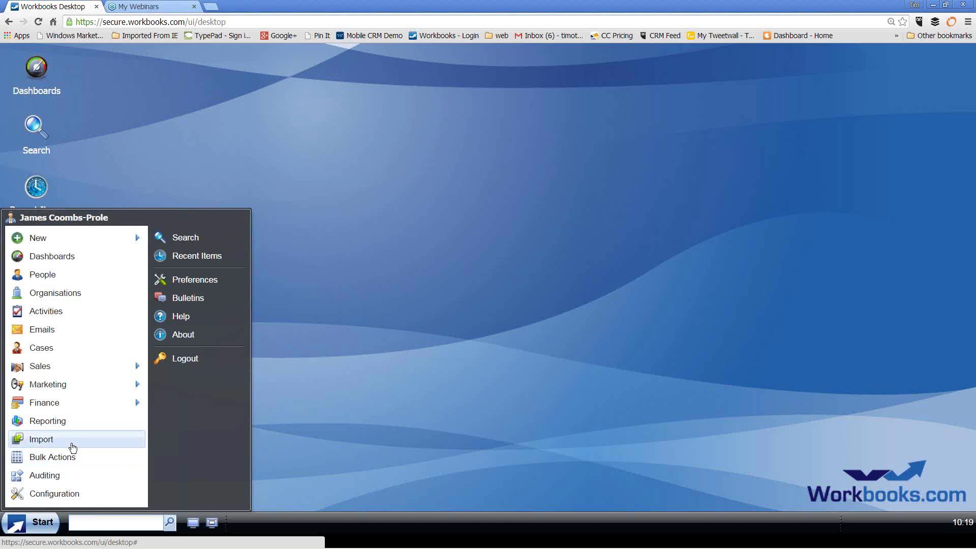
pyautogui.moveTo(70, 379)
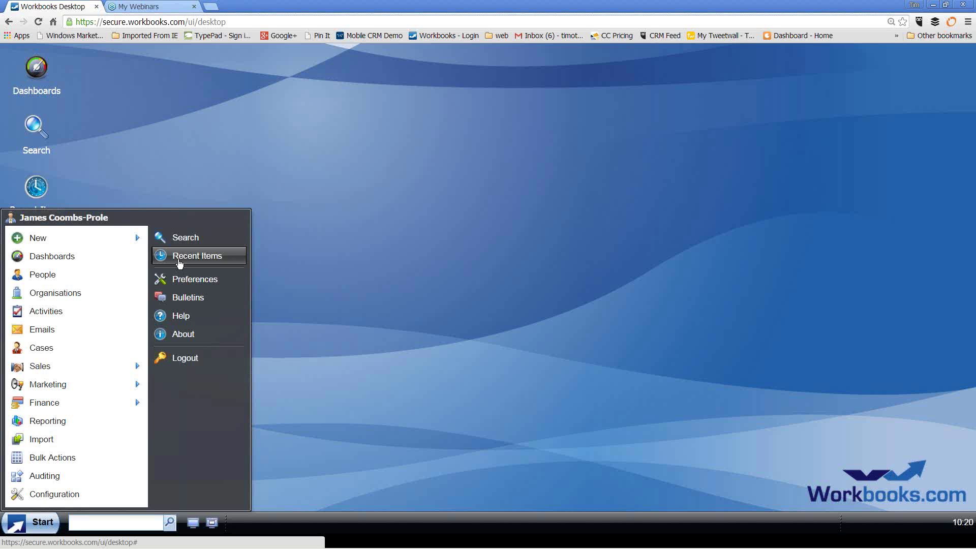
pyautogui.click(106, 291)
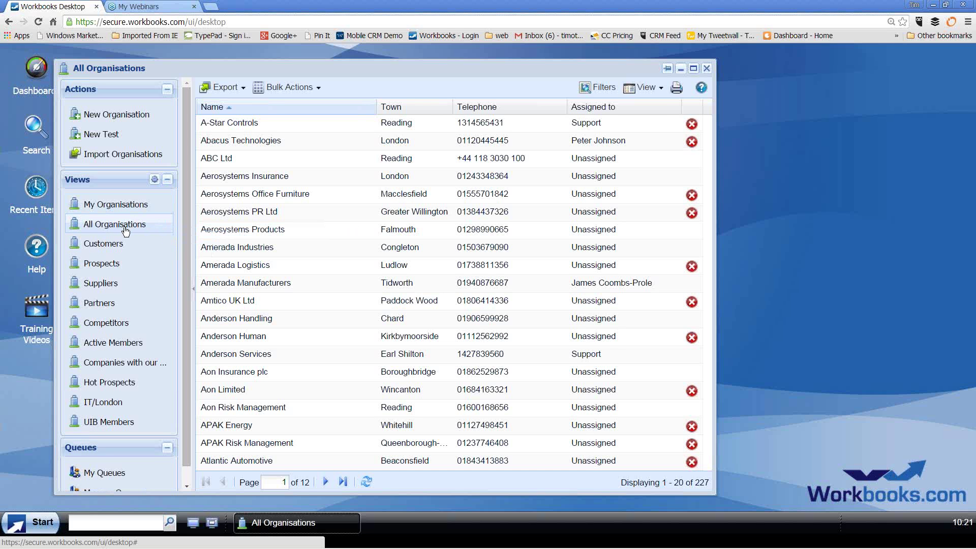
# Step: Show the filters for the organisation list and look through the available filter fields and the comparison options for Name
pyautogui.click(600, 94)
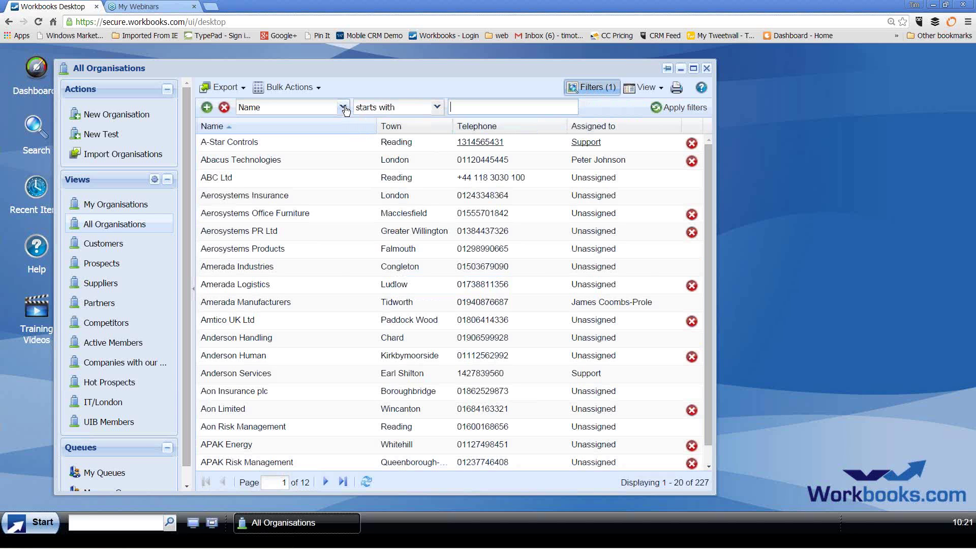
pyautogui.click(343, 107)
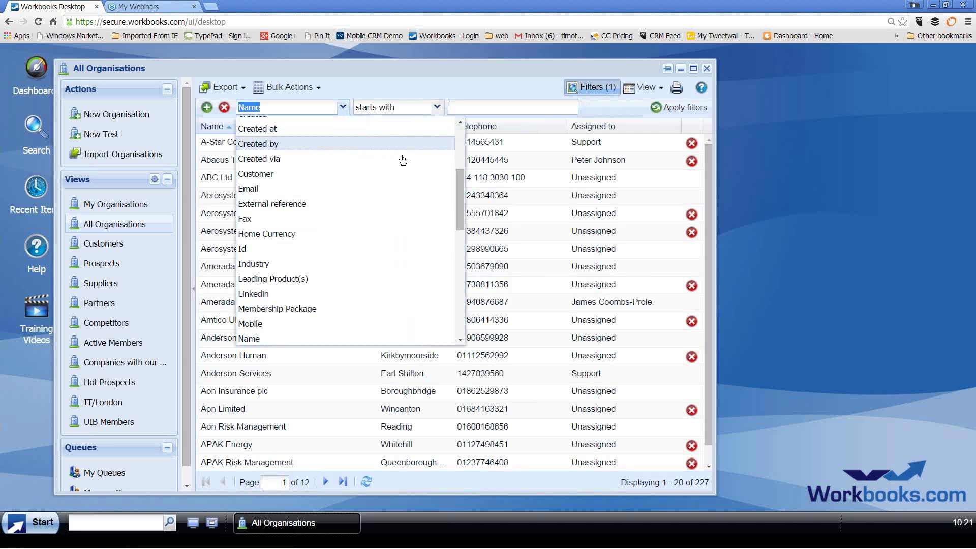
pyautogui.moveTo(459, 184); pyautogui.dragTo(446, 138)
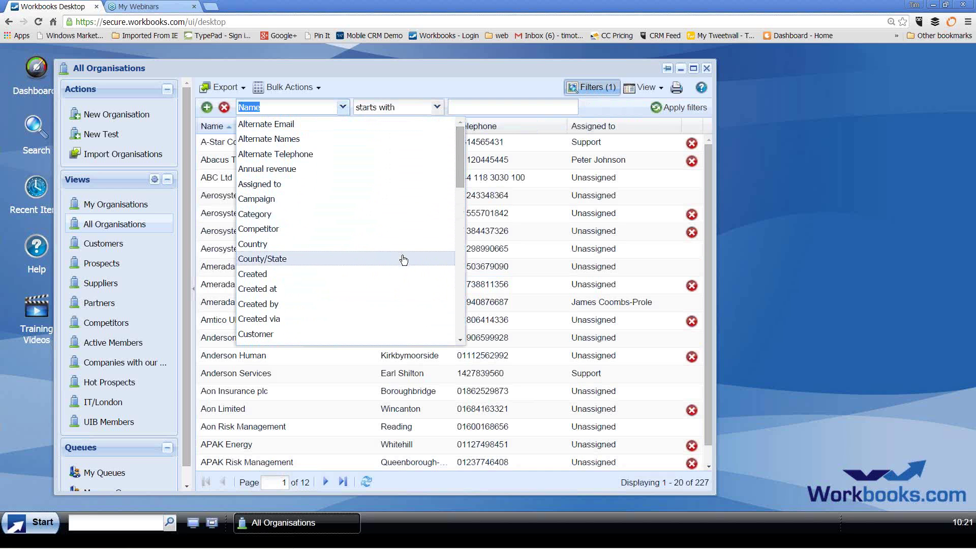
pyautogui.click(441, 87)
pyautogui.click(436, 108)
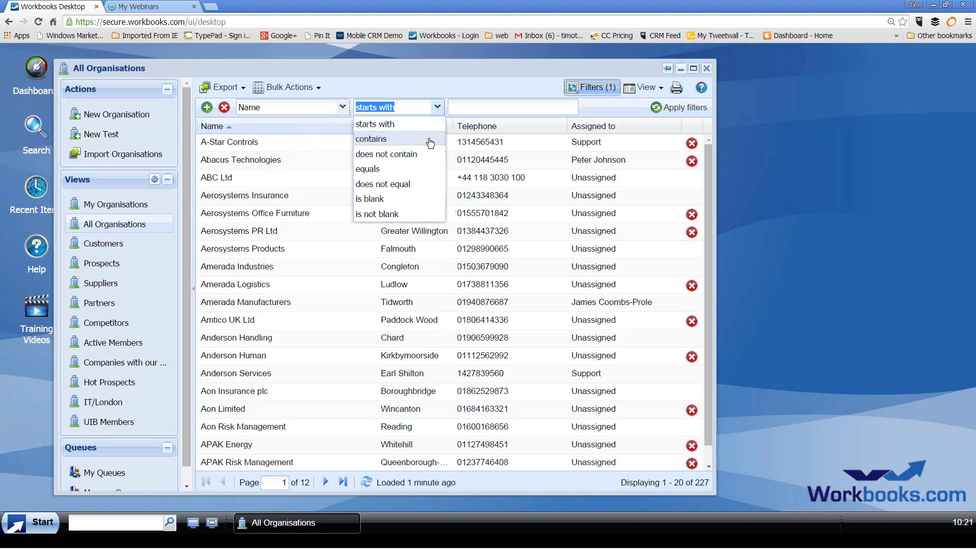
pyautogui.click(462, 90)
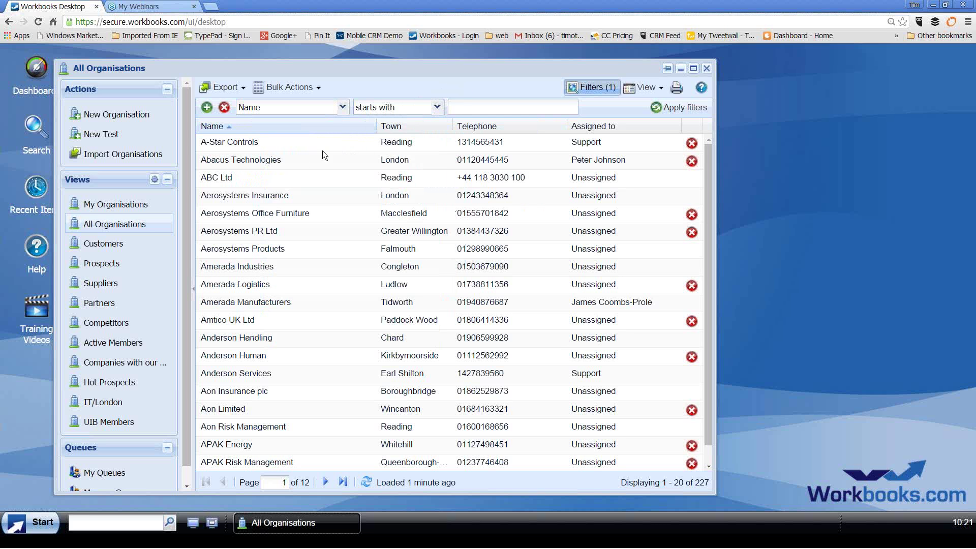
# Step: Open the Atlantic Computer Supplies record from the second page of organisations and show its notes
pyautogui.click(327, 477)
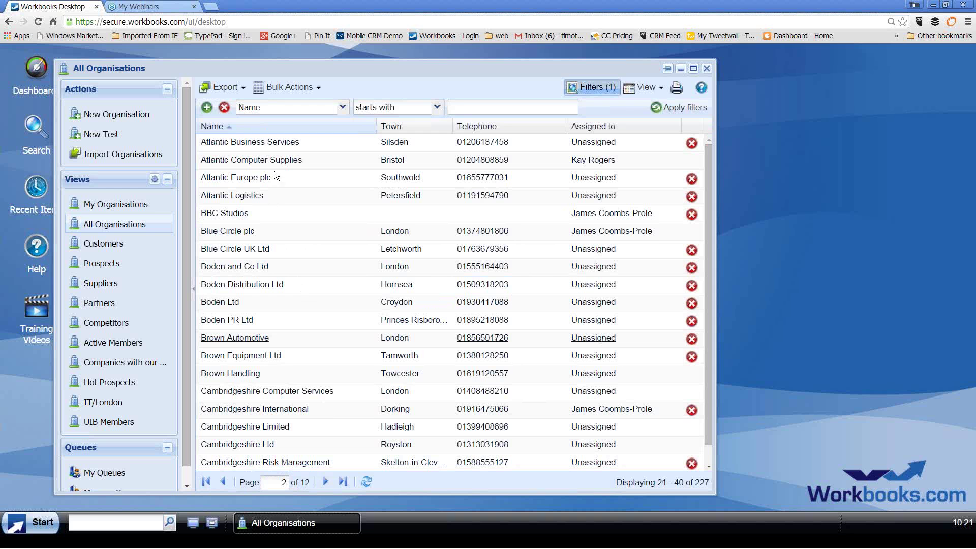
pyautogui.click(276, 162)
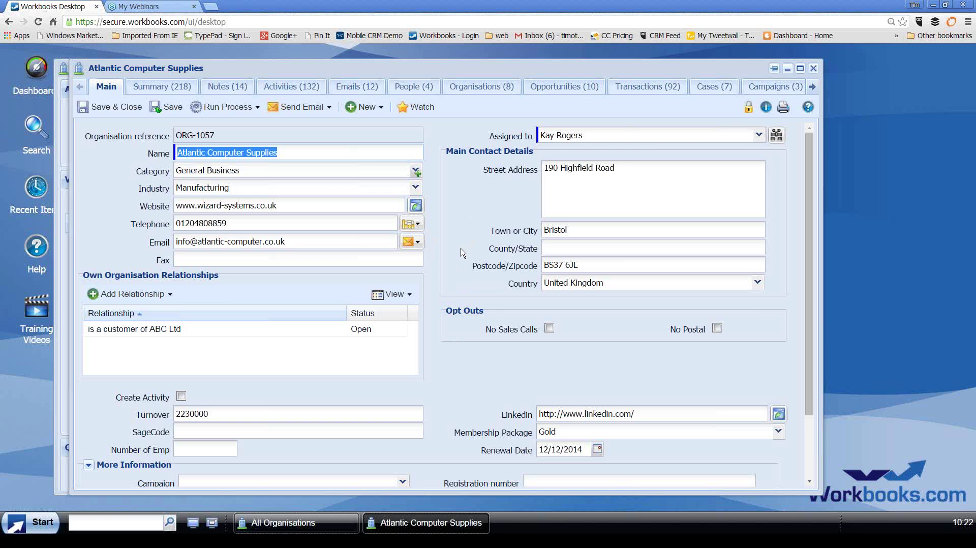
pyautogui.click(230, 90)
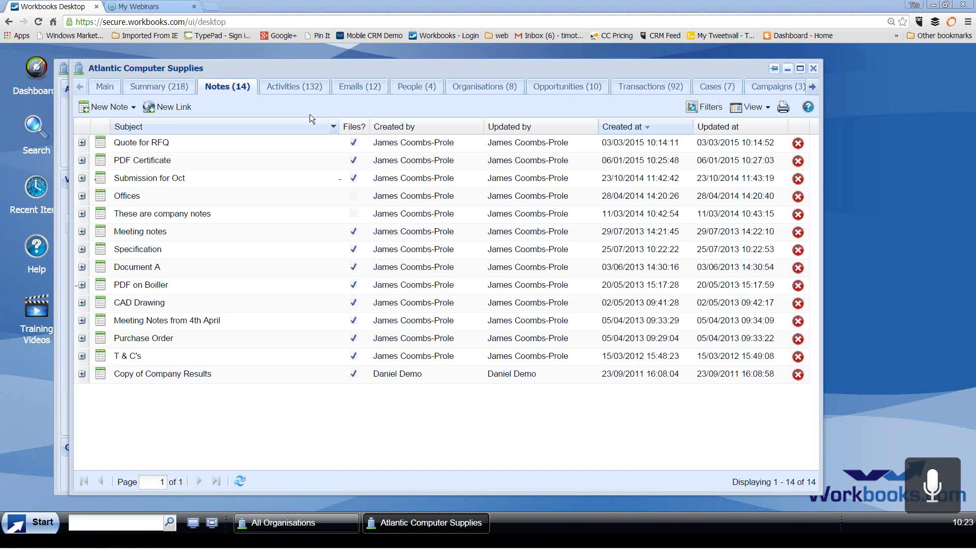
# Step: Review the activities, emails, people and opportunities linked to Atlantic Computer Supplies
pyautogui.click(298, 88)
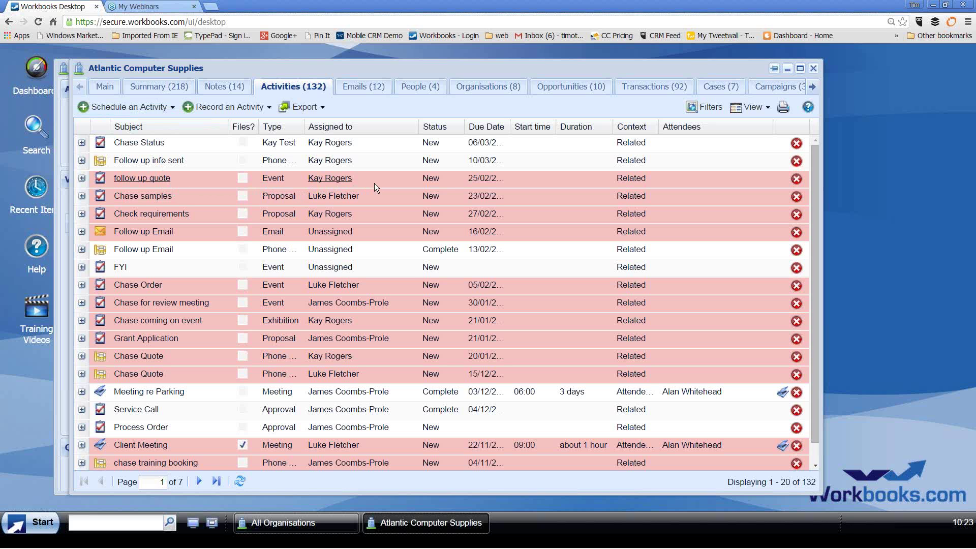
pyautogui.click(359, 87)
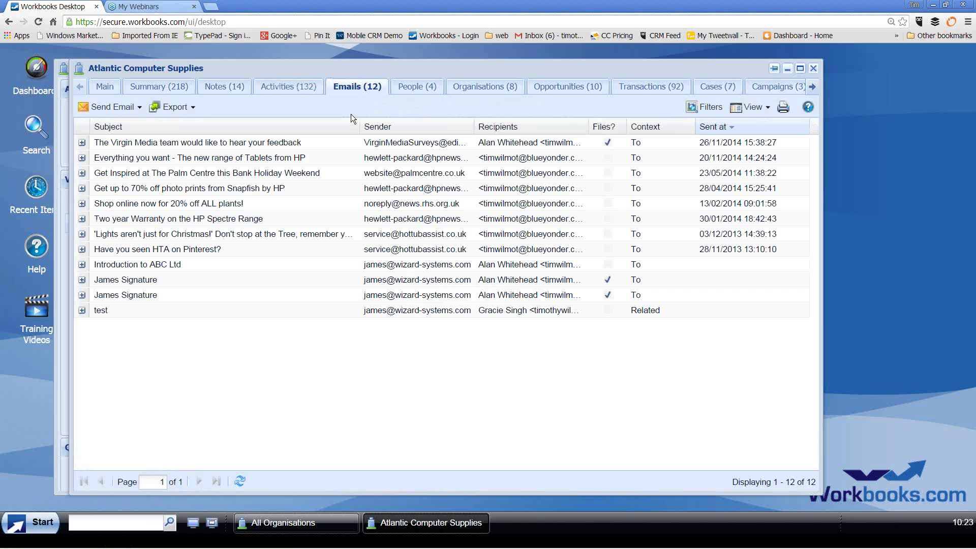
pyautogui.click(406, 89)
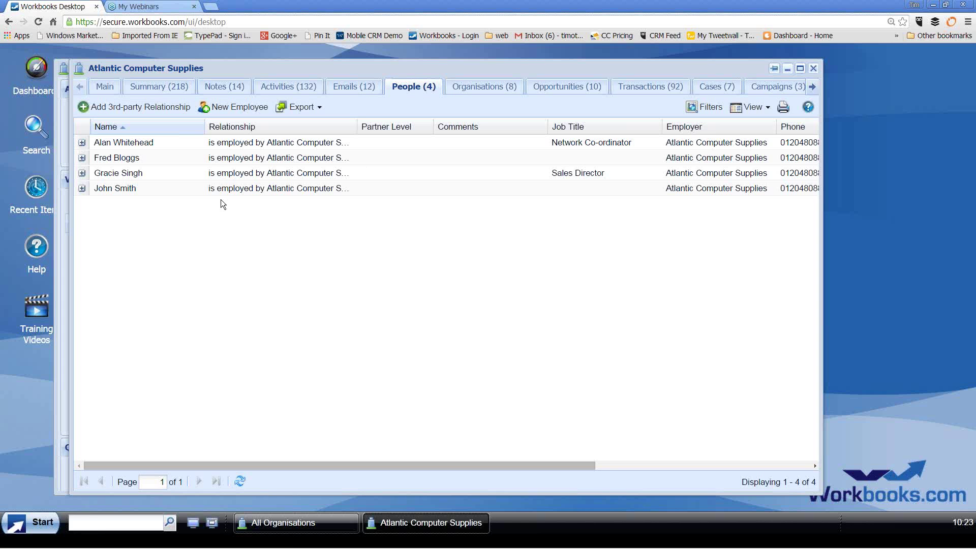
pyautogui.click(561, 90)
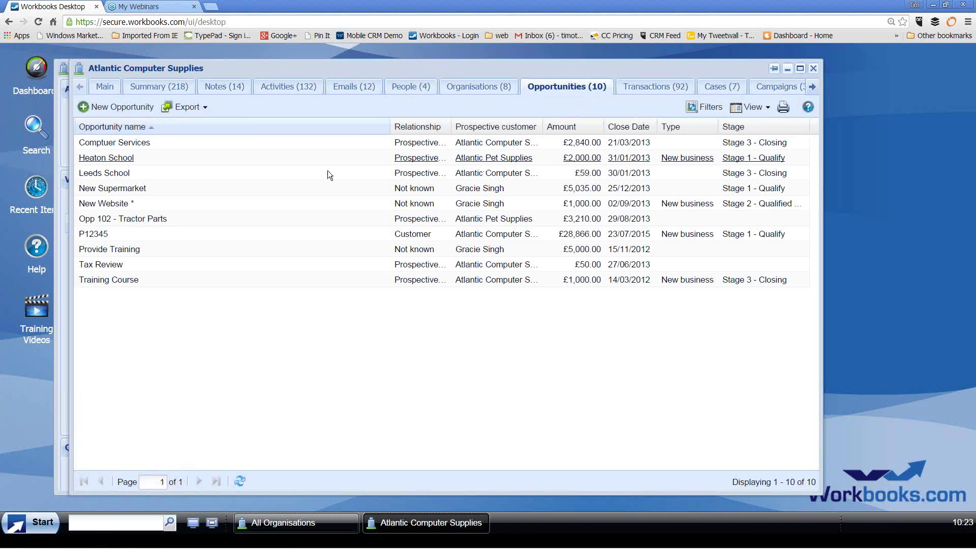
# Step: Open the New Website opportunity and examine its name and the available sales stages
pyautogui.click(111, 201)
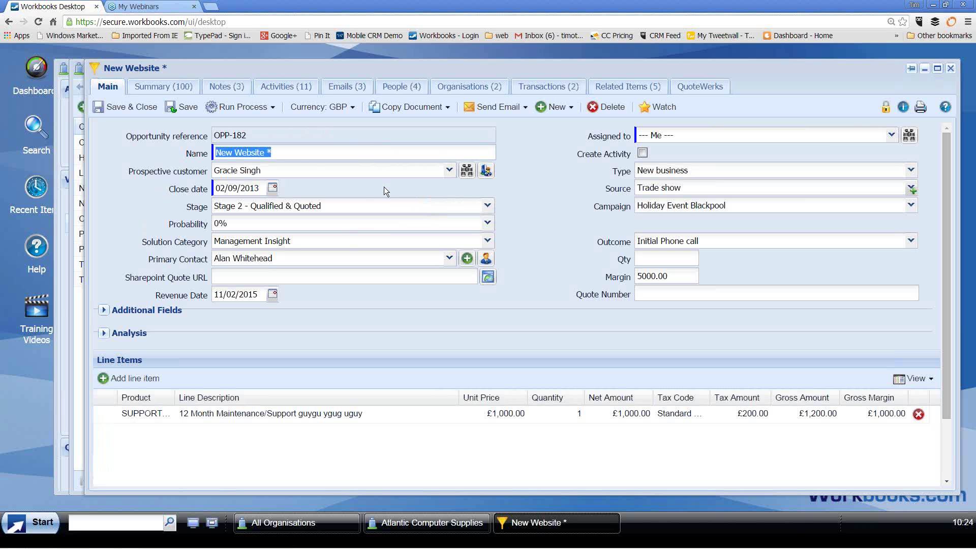
pyautogui.click(280, 152)
pyautogui.moveTo(281, 152); pyautogui.dragTo(214, 153)
pyautogui.click(487, 205)
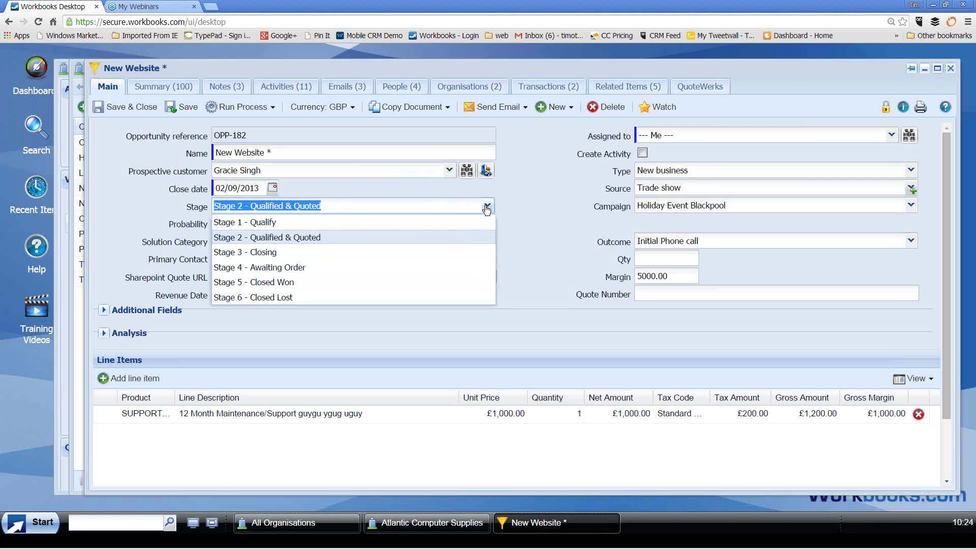
pyautogui.click(524, 214)
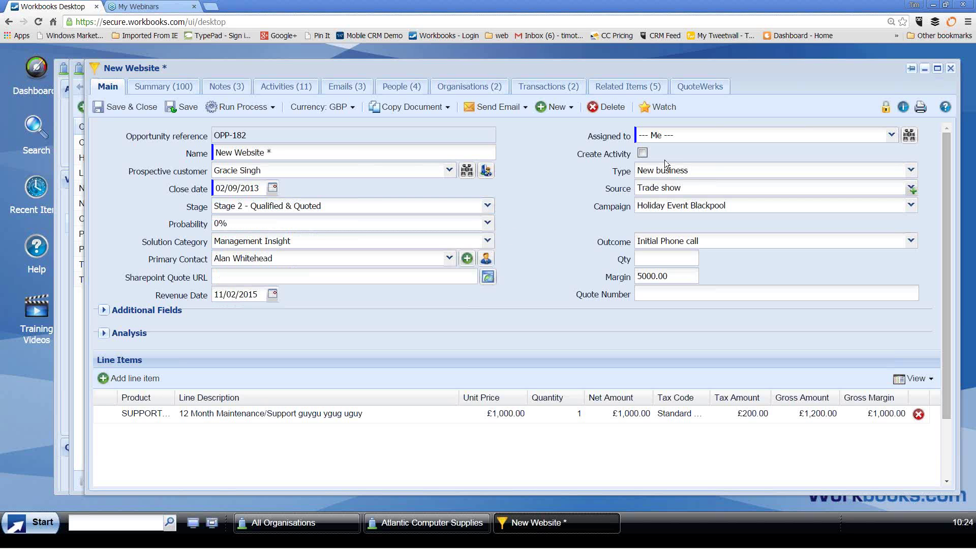
# Step: Check the opportunity's assignment and type fields and close the record without changes
pyautogui.click(891, 135)
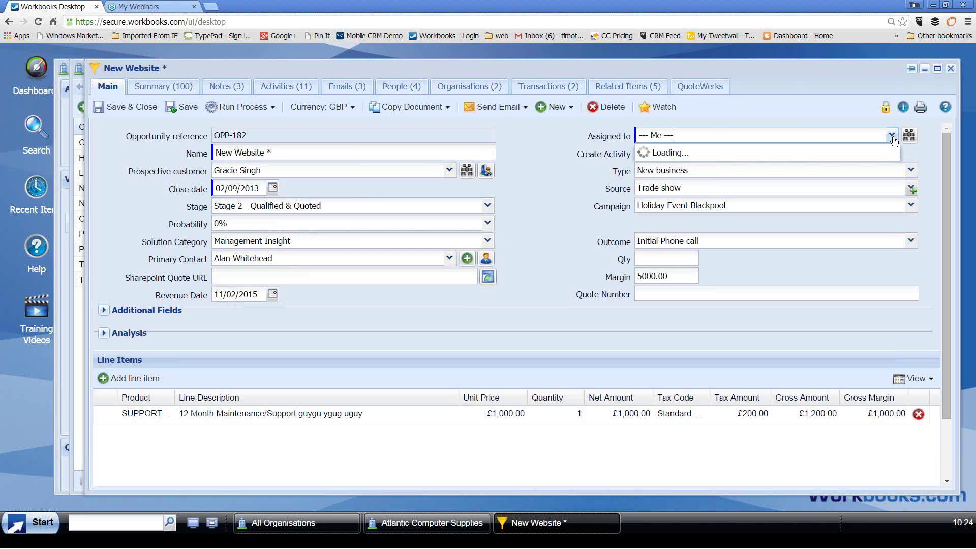
pyautogui.click(684, 154)
pyautogui.click(664, 171)
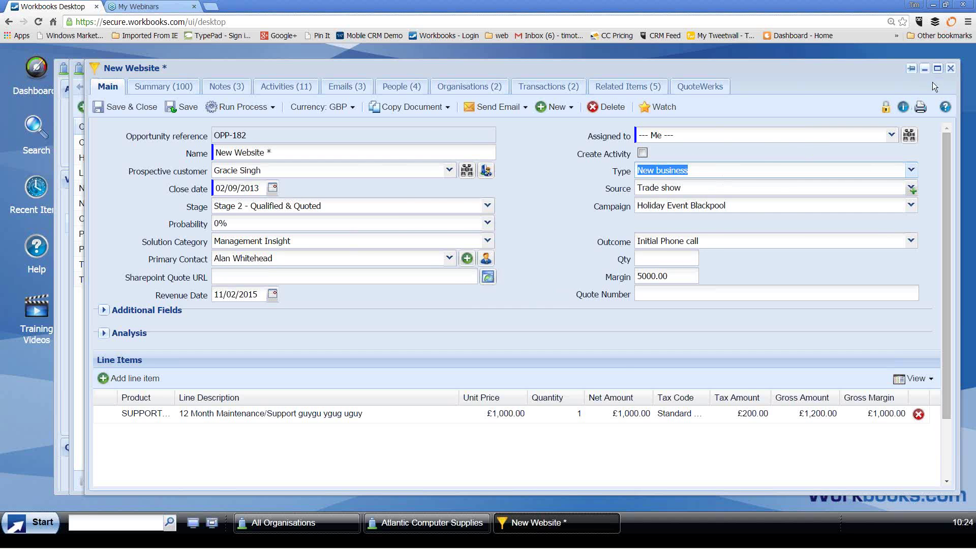
pyautogui.click(951, 69)
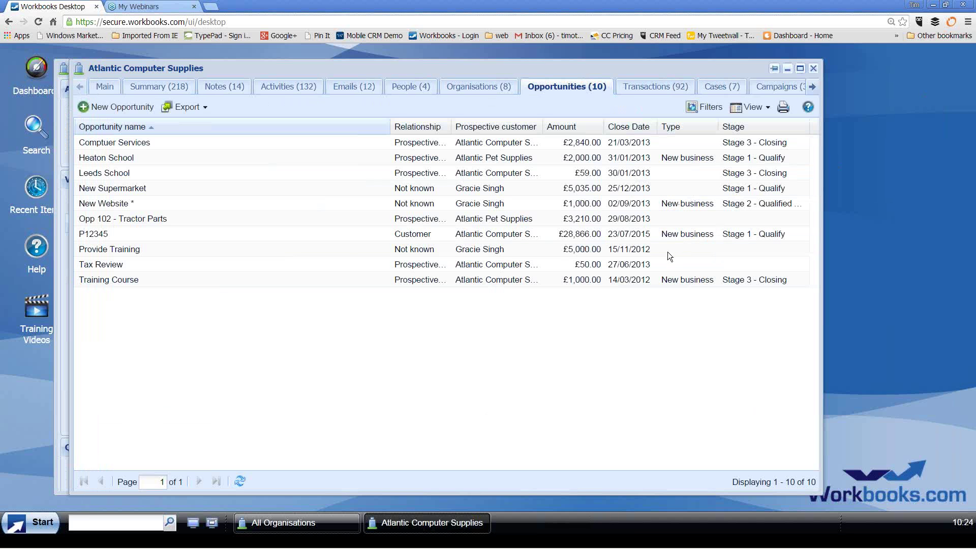
# Step: Open the organisation's case about delivering 5 days of project management and highlight its summary text
pyautogui.click(719, 90)
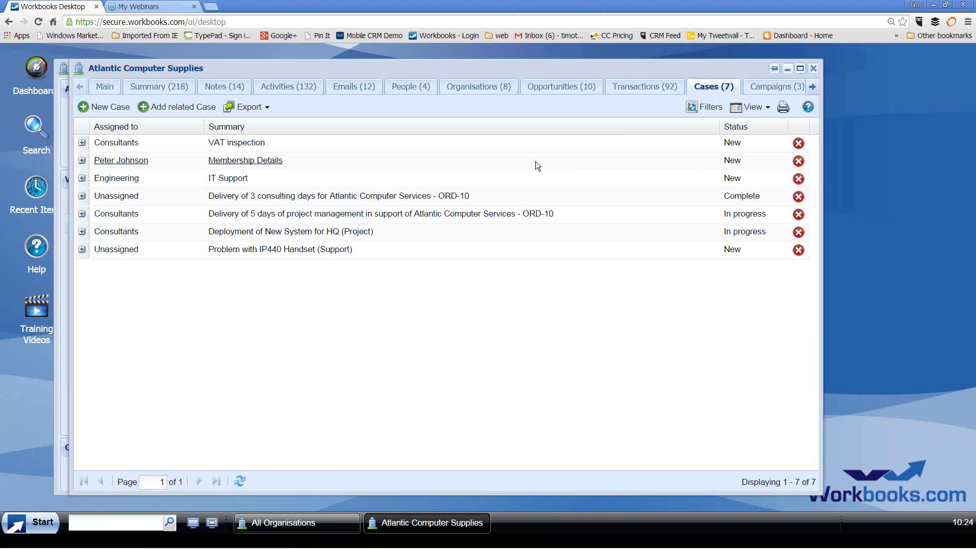
pyautogui.click(365, 215)
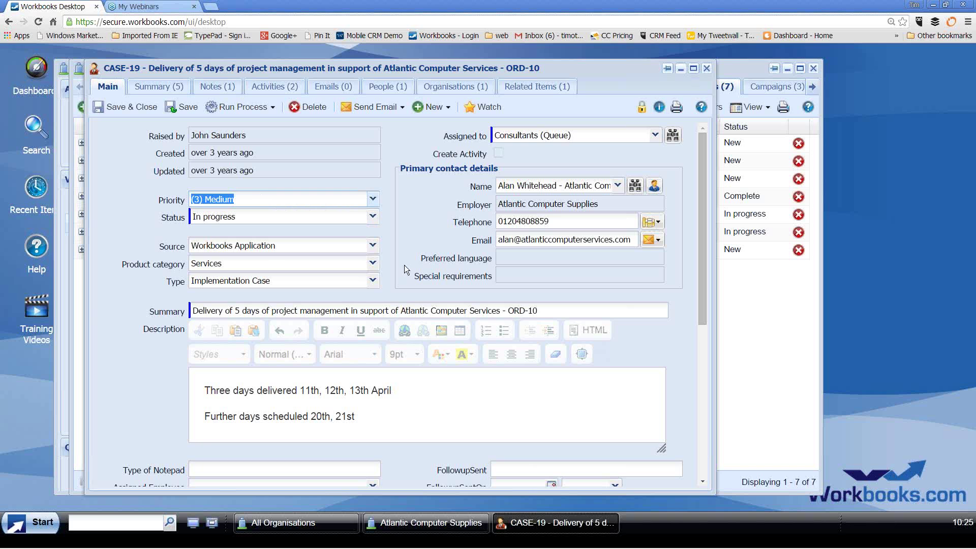
pyautogui.moveTo(540, 313); pyautogui.dragTo(213, 304)
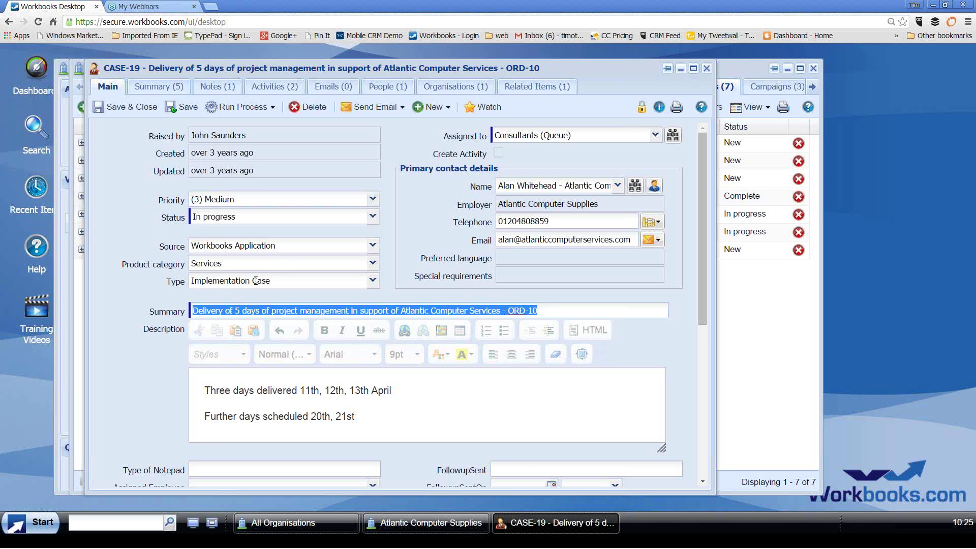
# Step: Look through the available type, status and priority options of the case, leaving them as they are
pyautogui.click(373, 280)
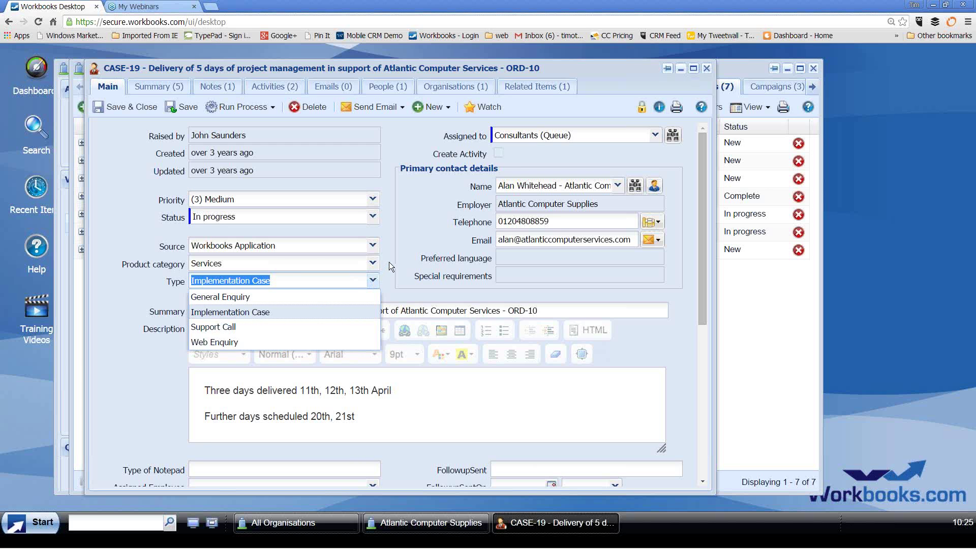
pyautogui.click(389, 261)
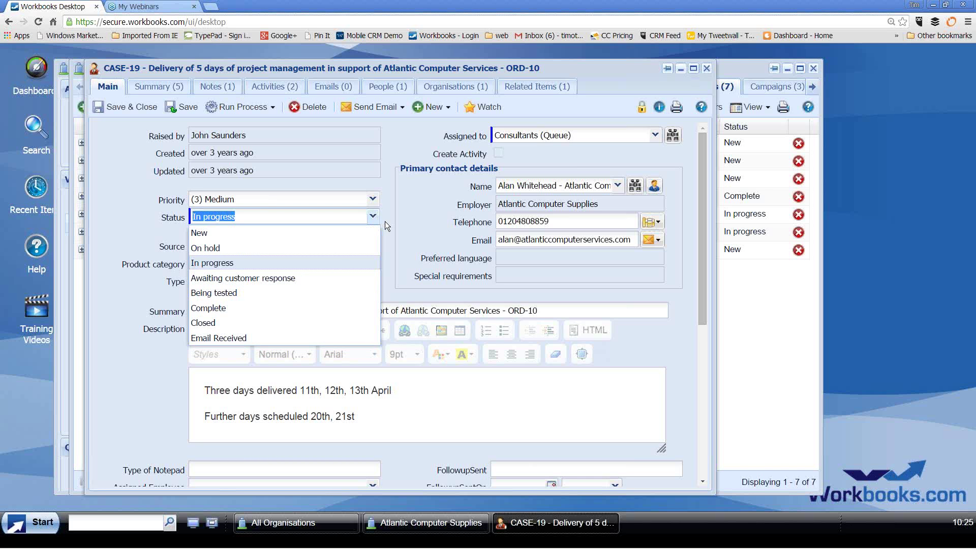
pyautogui.click(386, 222)
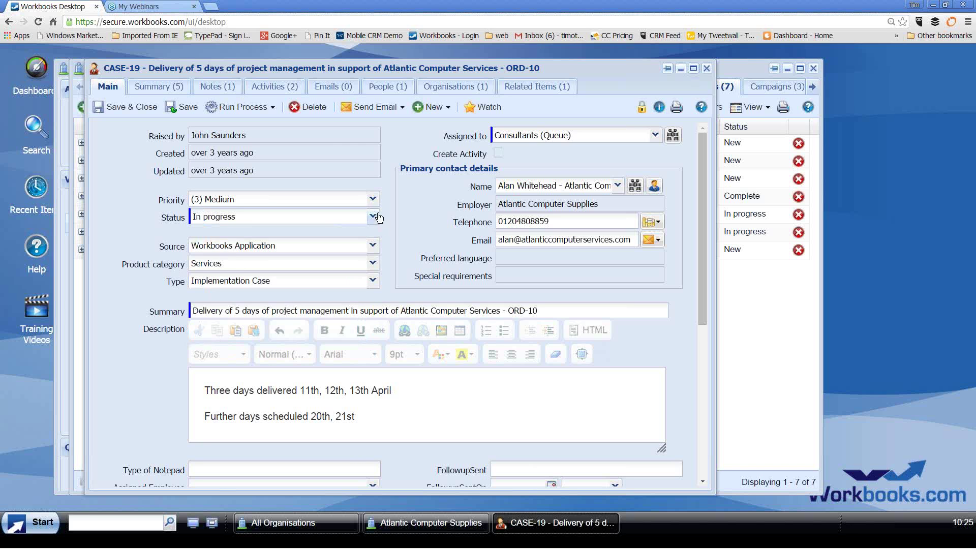
pyautogui.click(373, 199)
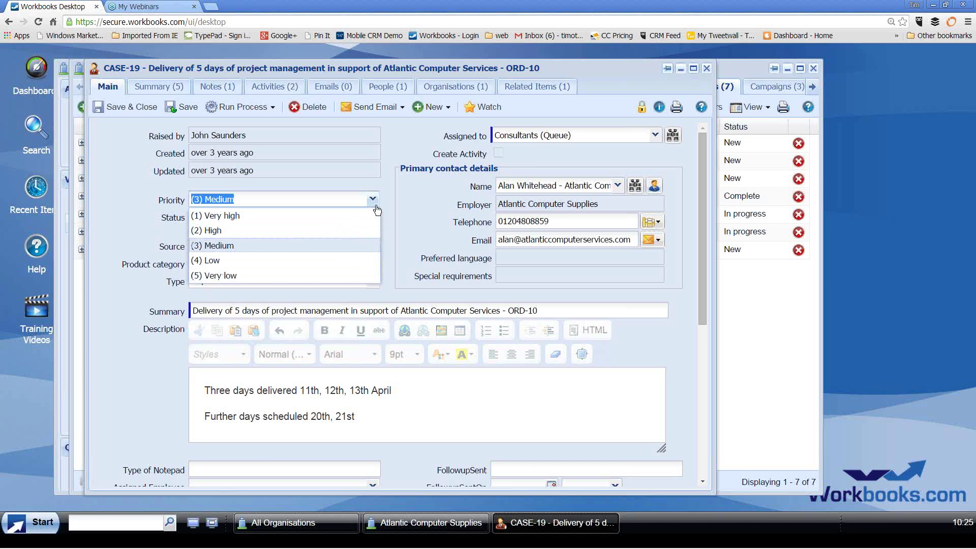
pyautogui.click(384, 207)
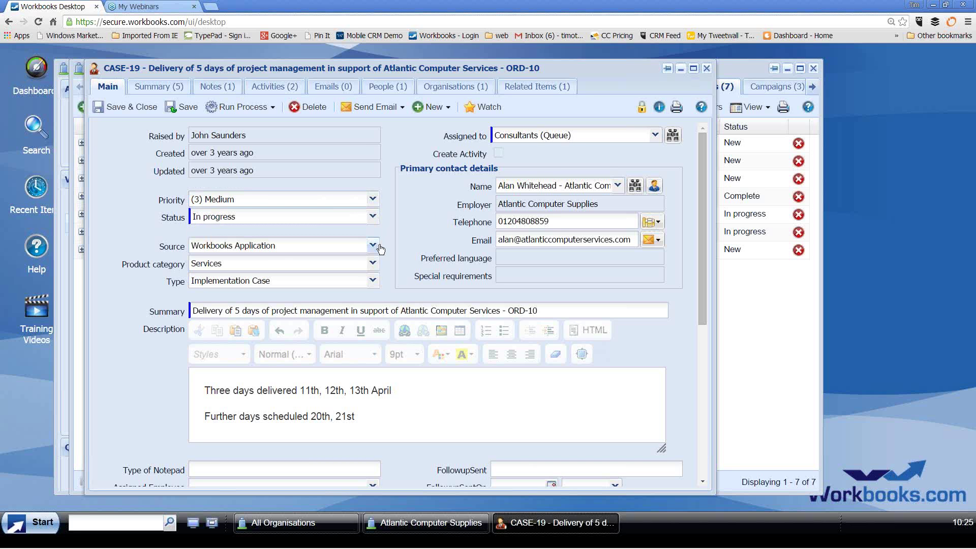
# Step: Look through the queues and users the case can be assigned to, and view its remaining fields down to Customer Contract
pyautogui.click(656, 136)
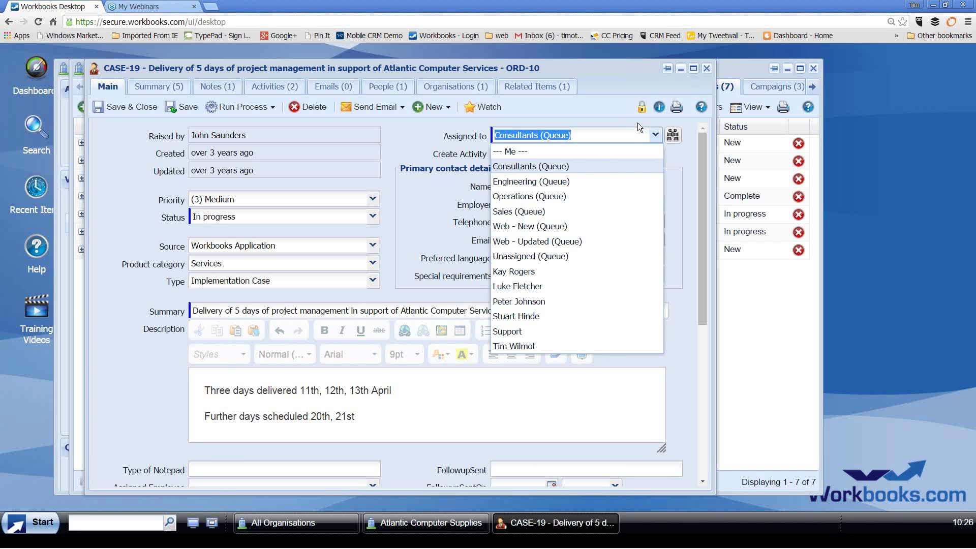
pyautogui.click(656, 137)
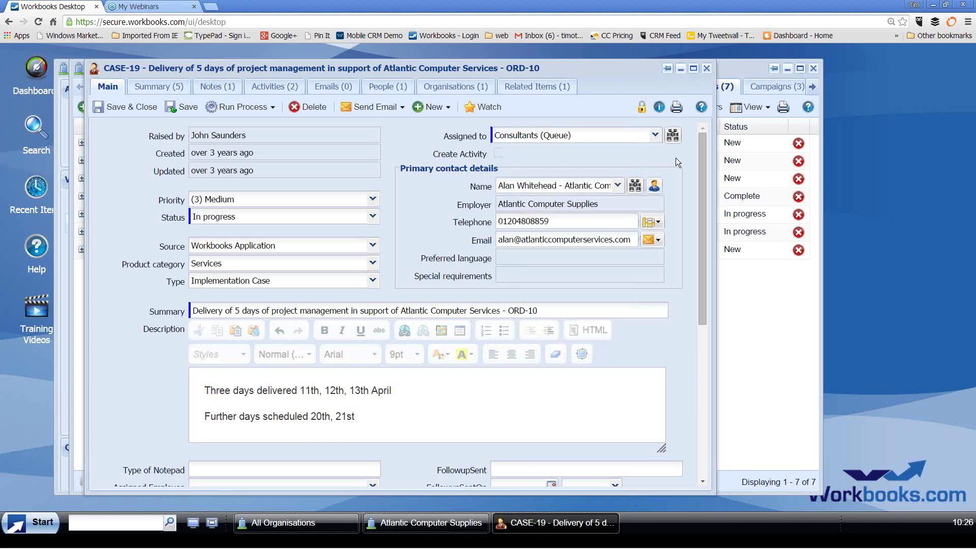
pyautogui.click(656, 138)
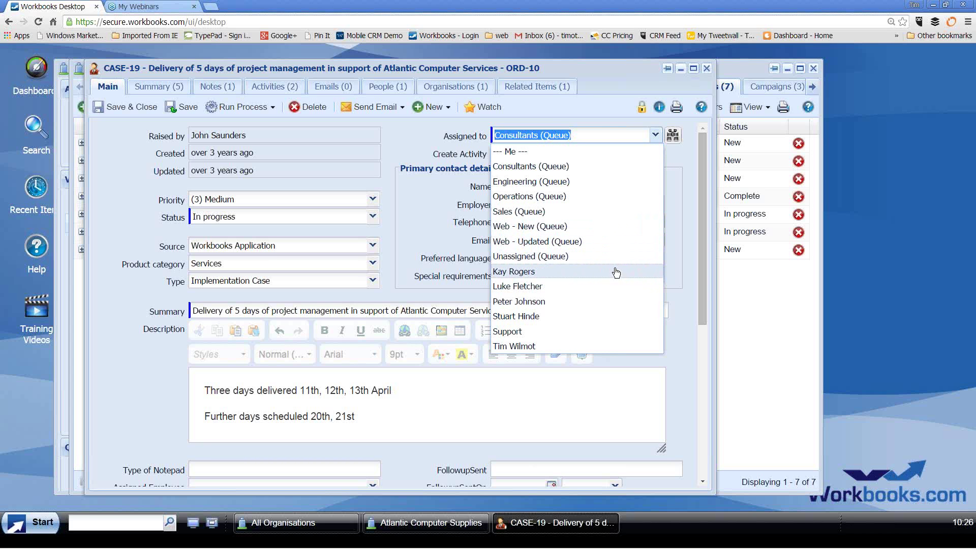
pyautogui.click(685, 185)
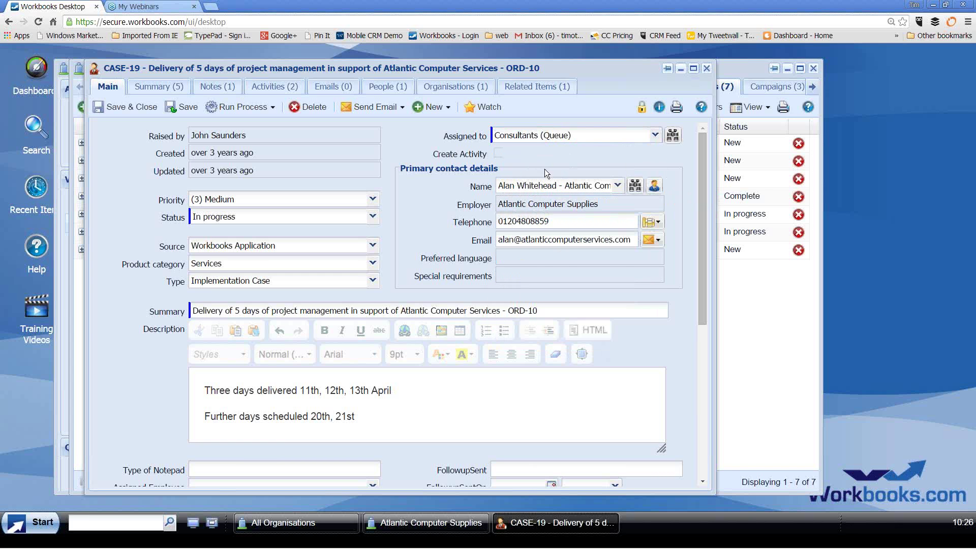
pyautogui.moveTo(701, 249); pyautogui.dragTo(700, 283)
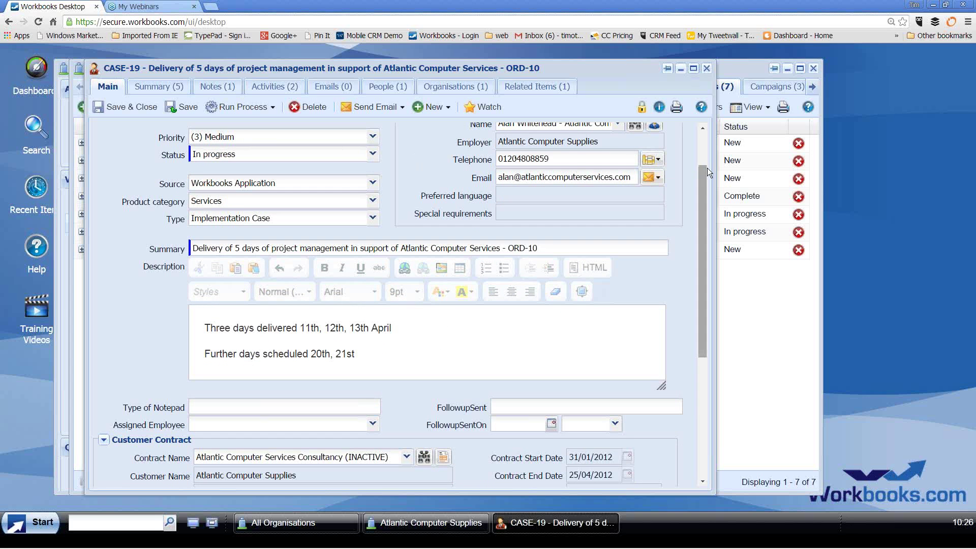
pyautogui.moveTo(705, 175); pyautogui.dragTo(704, 140)
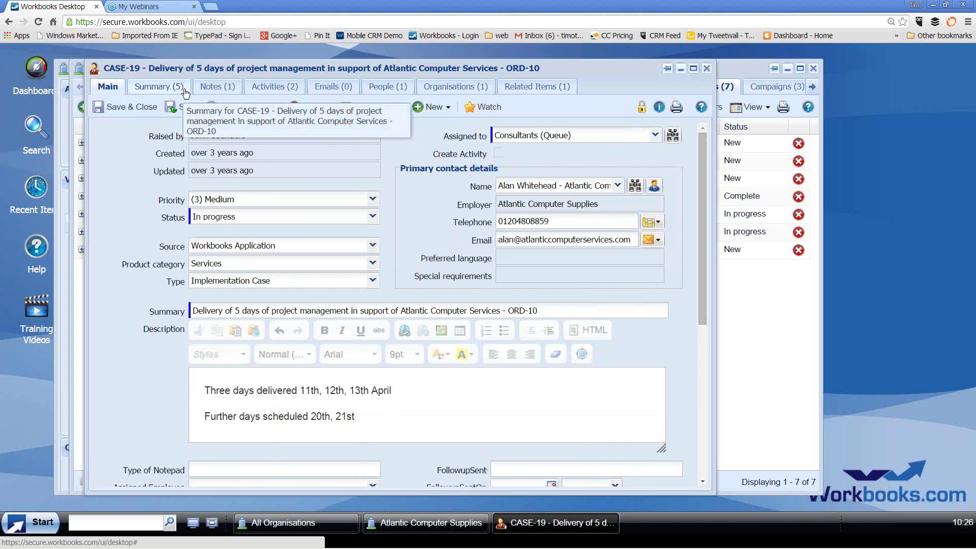
# Step: Review the project management case's notes, activities and emails, and close the case
pyautogui.click(222, 90)
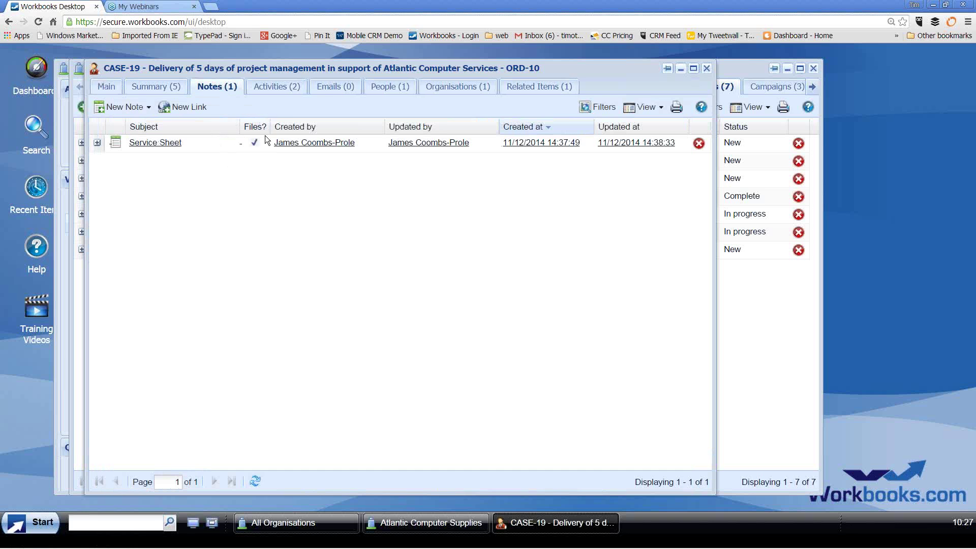
pyautogui.click(272, 87)
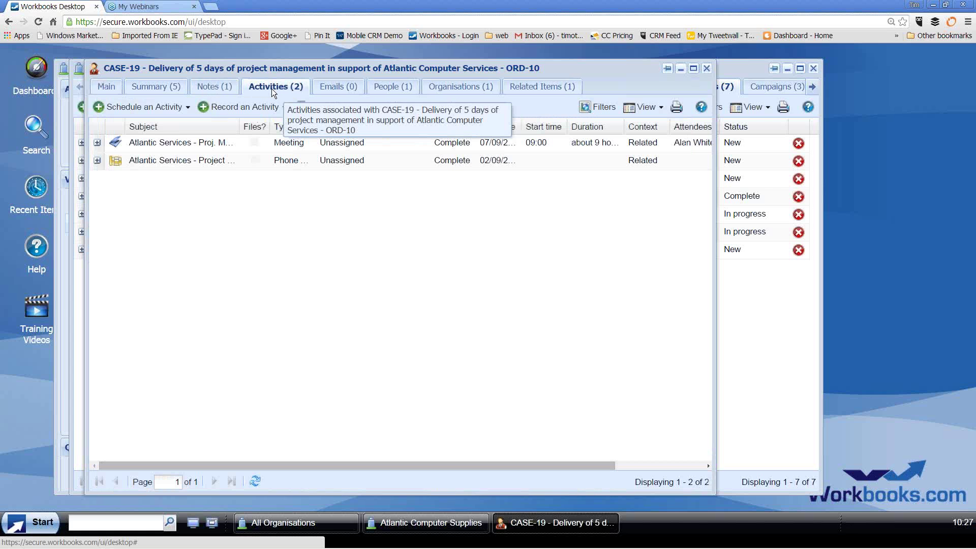
pyautogui.click(325, 91)
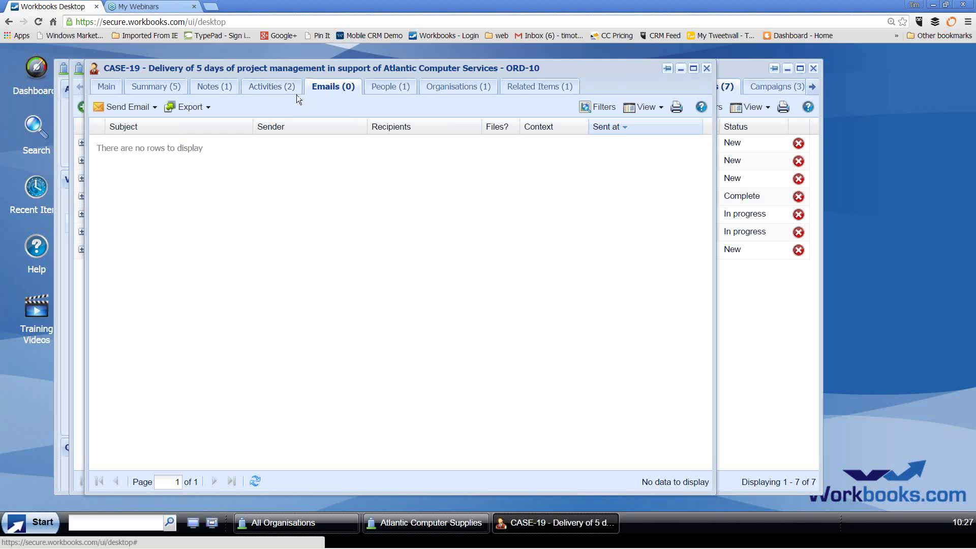
pyautogui.click(707, 68)
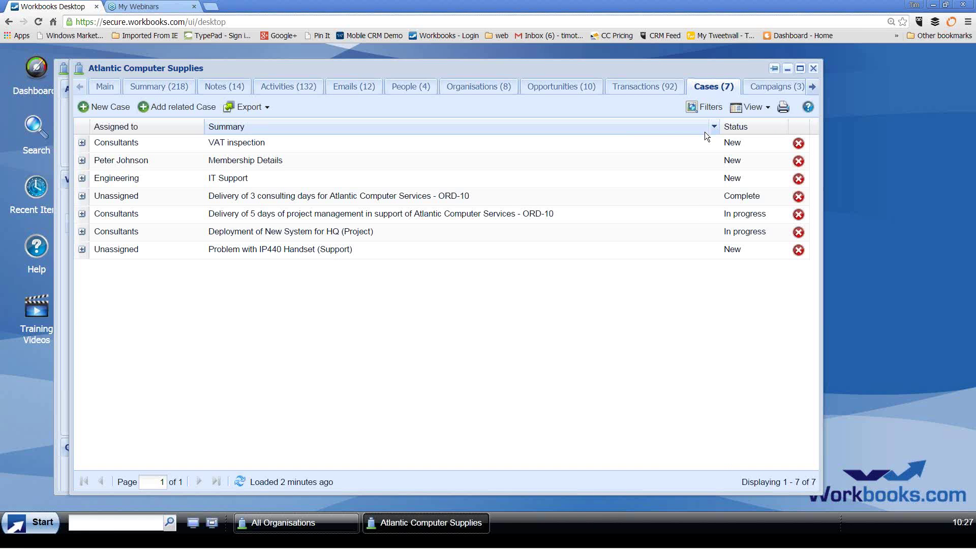
# Step: Open customer contract CON-9 from the organisation's transactions and review its details, line items and related cases
pyautogui.click(643, 90)
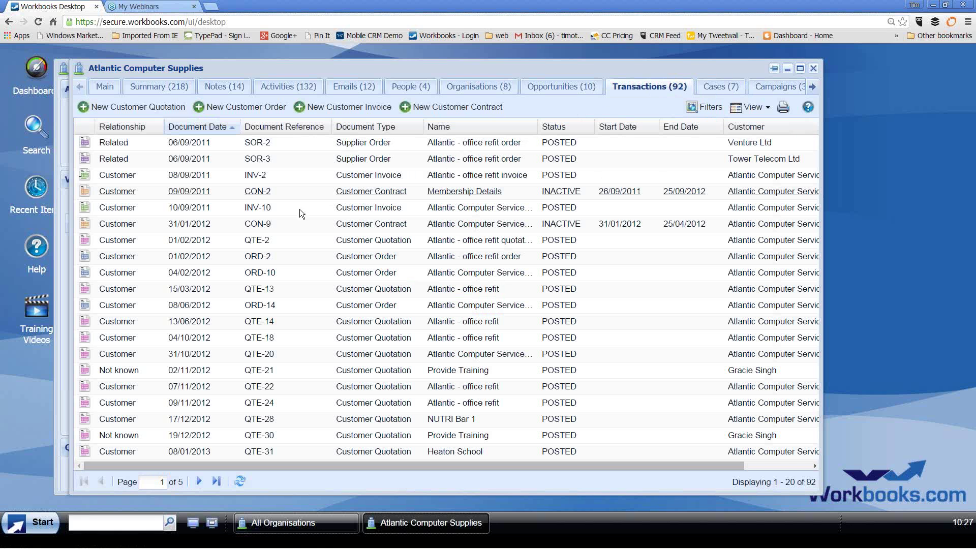
pyautogui.click(262, 225)
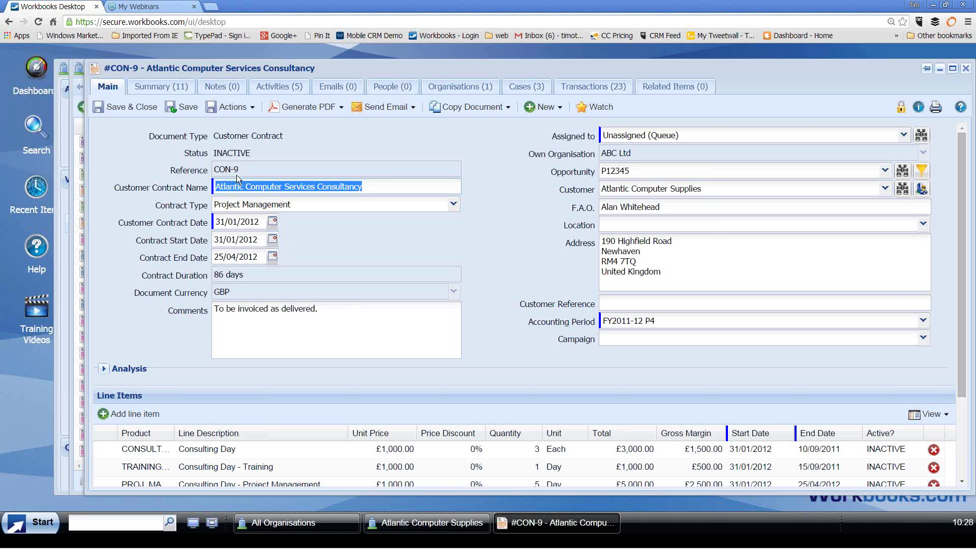
pyautogui.moveTo(961, 373); pyautogui.dragTo(961, 418)
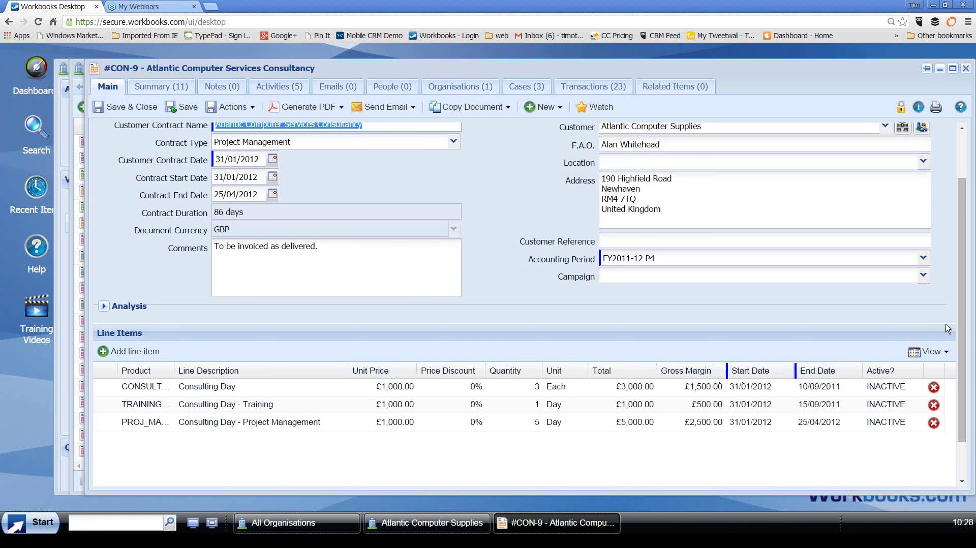
pyautogui.moveTo(965, 301); pyautogui.dragTo(964, 254)
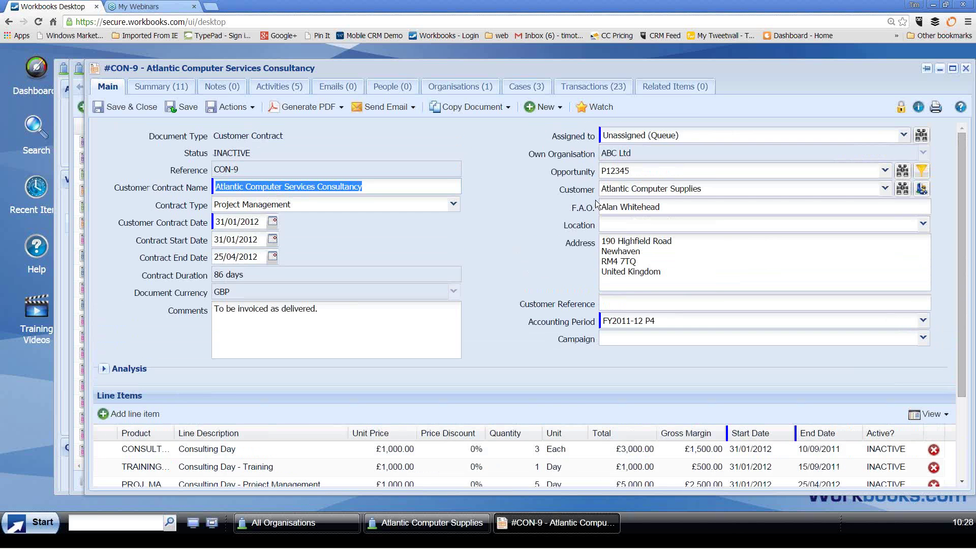
pyautogui.click(523, 90)
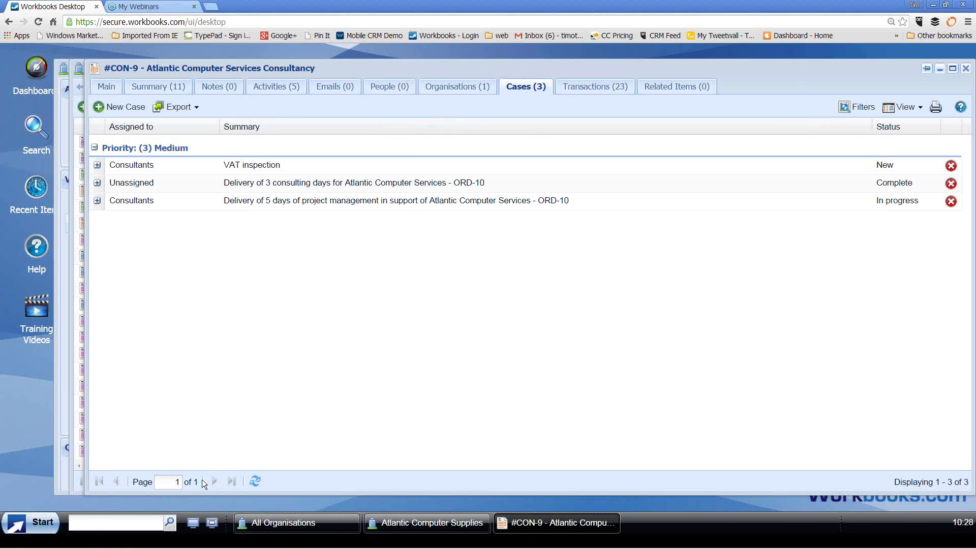
# Step: Clear all open windows from the desktop and show the list of open cases
pyautogui.click(193, 524)
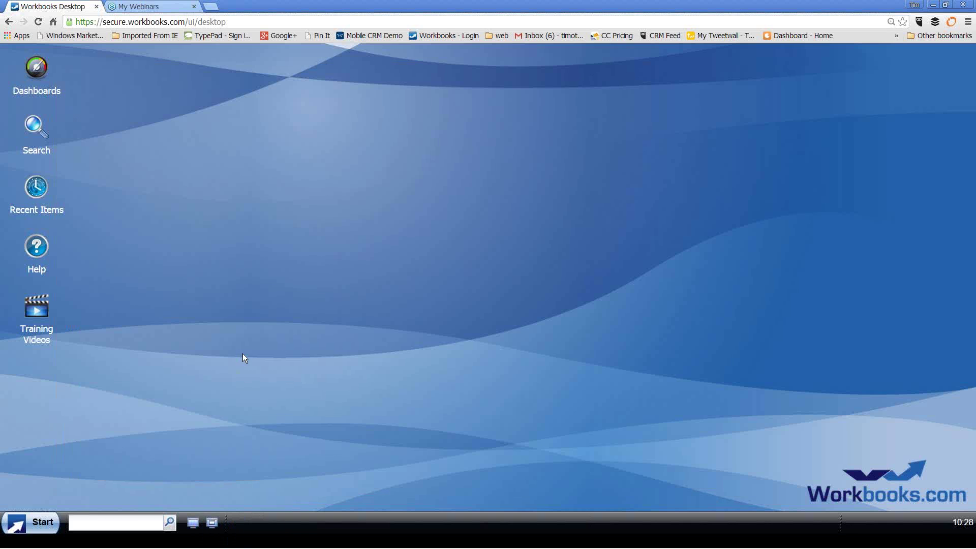
pyautogui.click(42, 526)
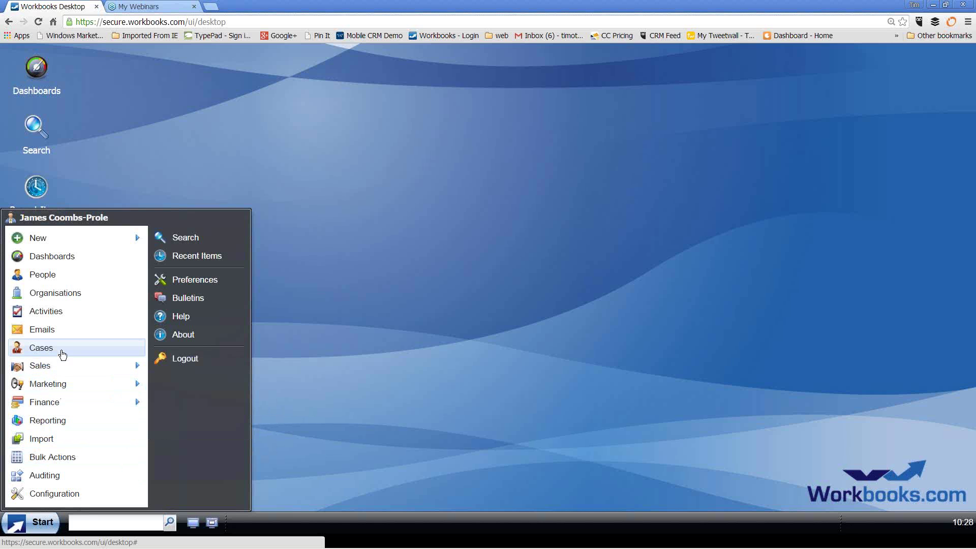
pyautogui.click(41, 348)
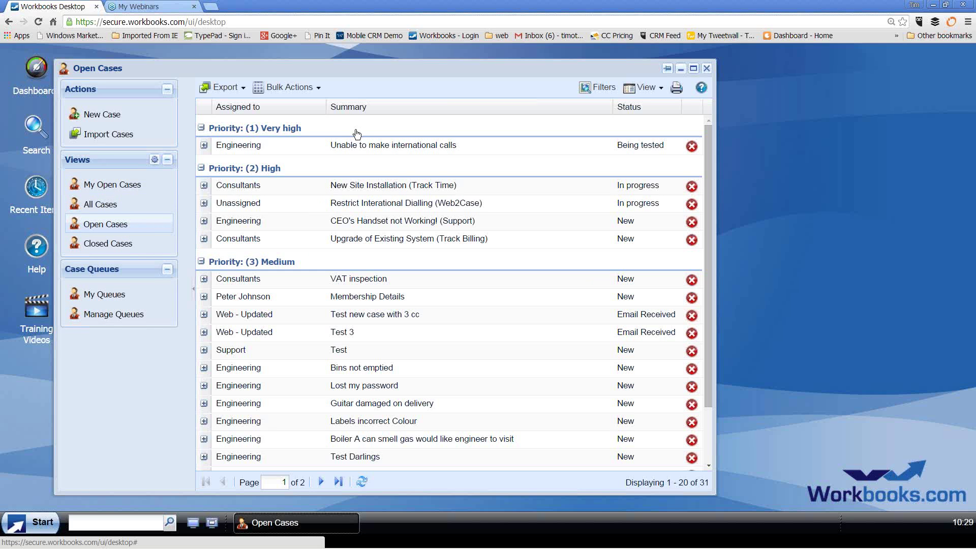
# Step: Add the Case reference column to the Open Cases list
pyautogui.click(322, 107)
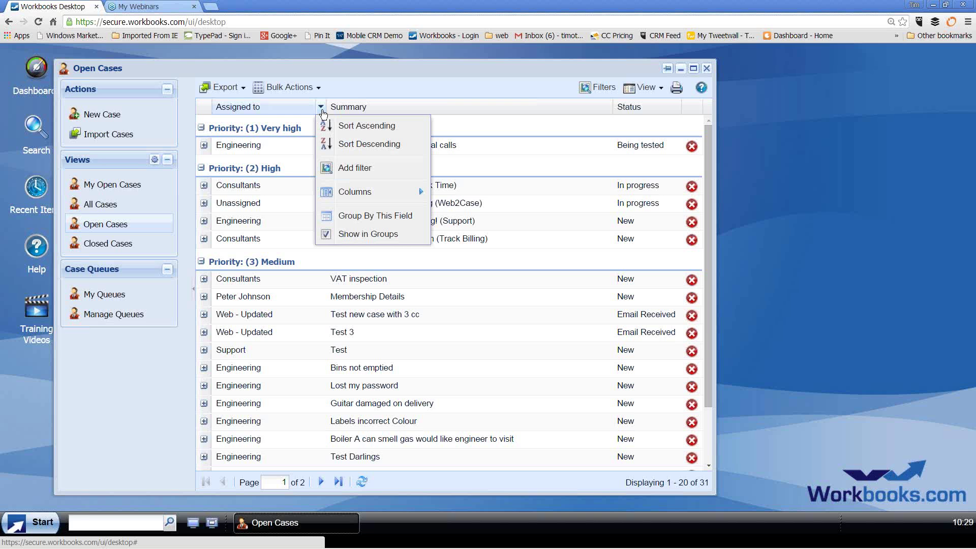
pyautogui.moveTo(349, 192)
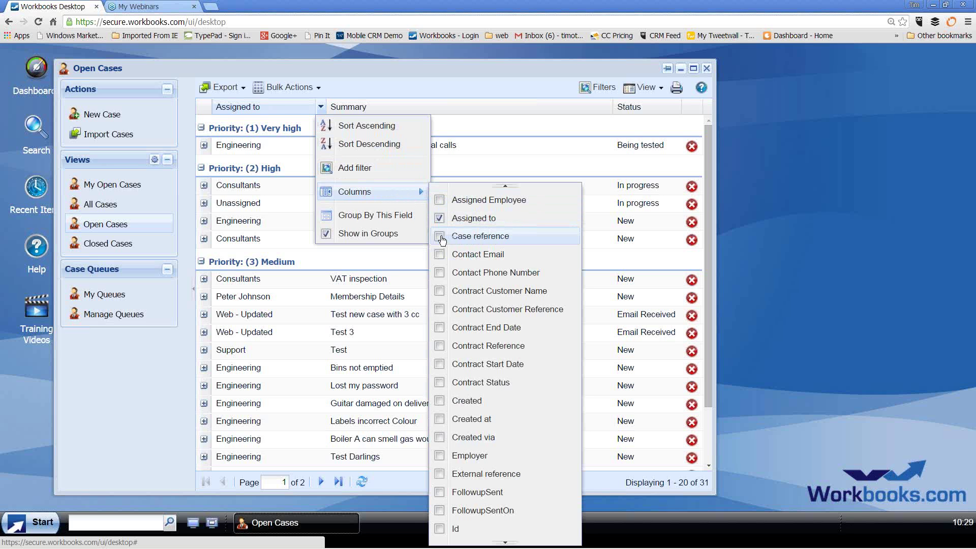
pyautogui.click(440, 239)
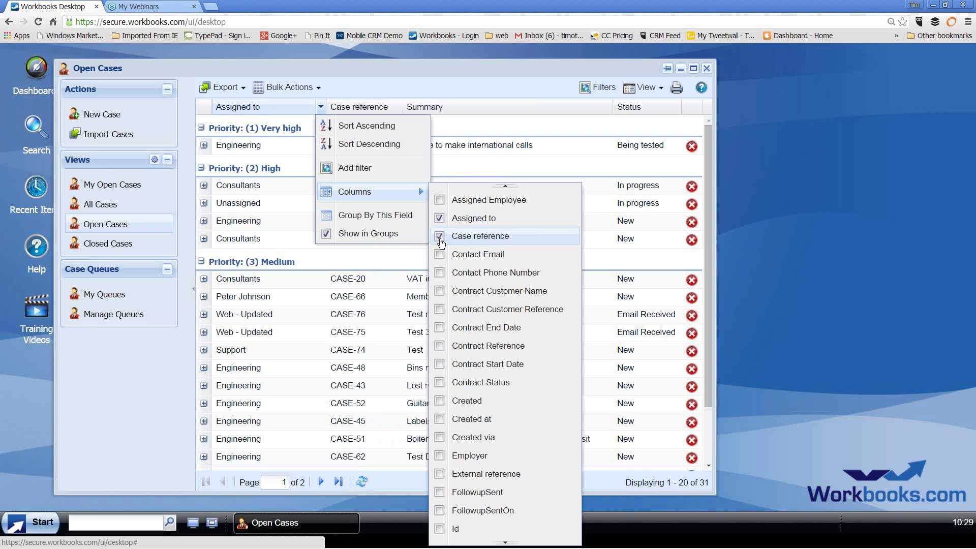
pyautogui.click(479, 68)
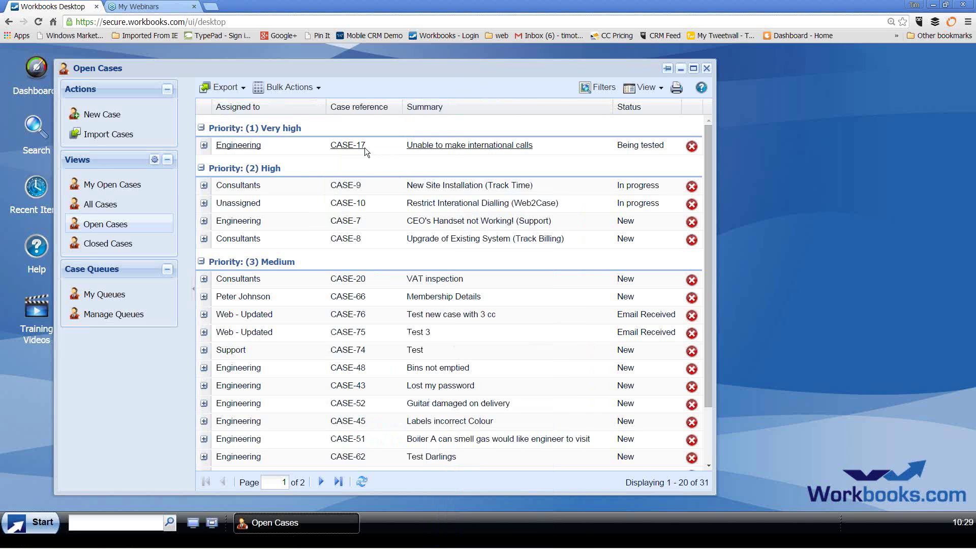
# Step: Sort the Open Cases list by case reference in descending order and look at the available export formats
pyautogui.click(372, 108)
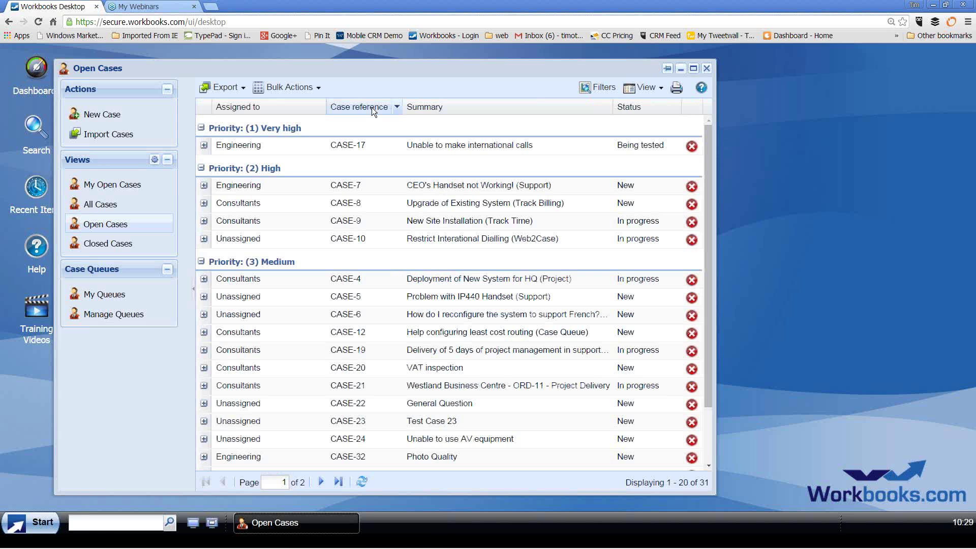
pyautogui.click(371, 108)
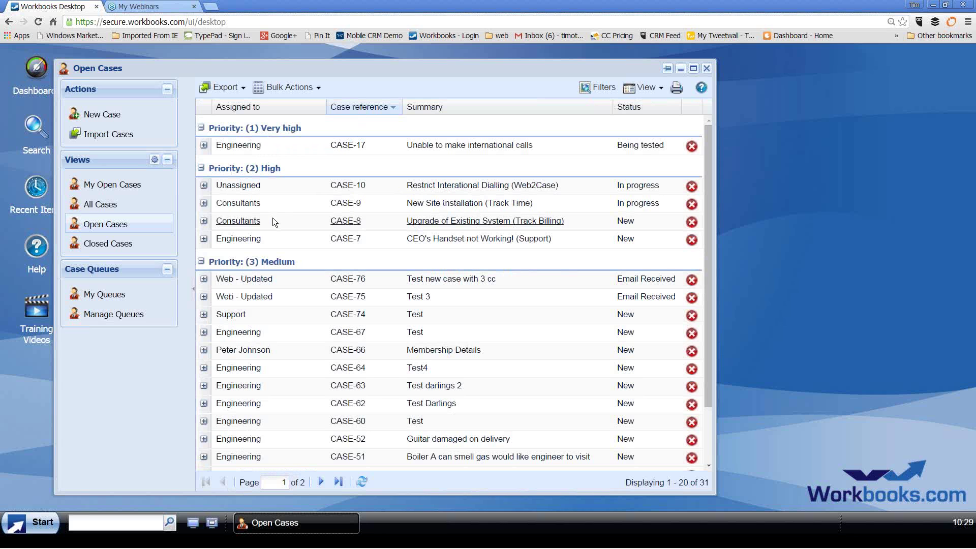
pyautogui.click(244, 90)
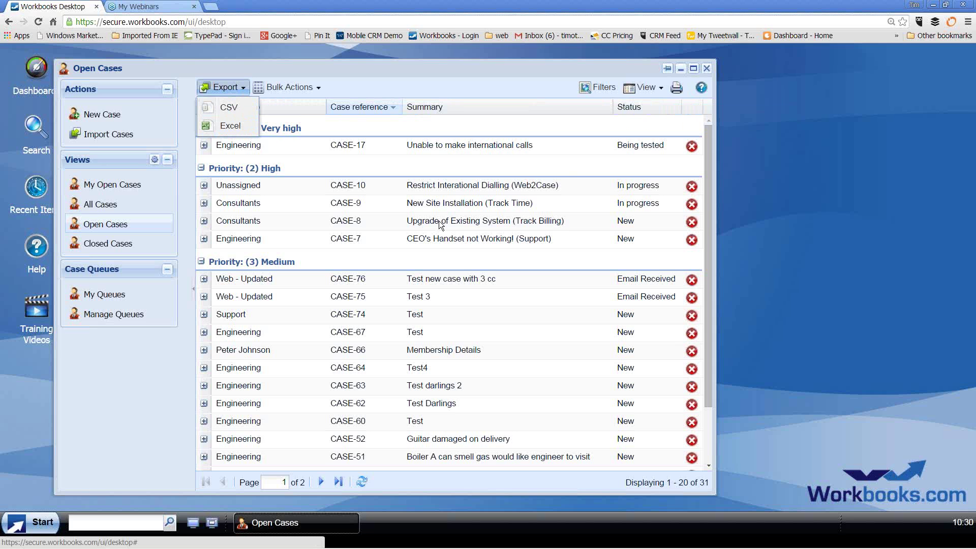
# Step: View the list of all reports, and open the second dashboard listed under My Dashboards
pyautogui.moveTo(46, 526)
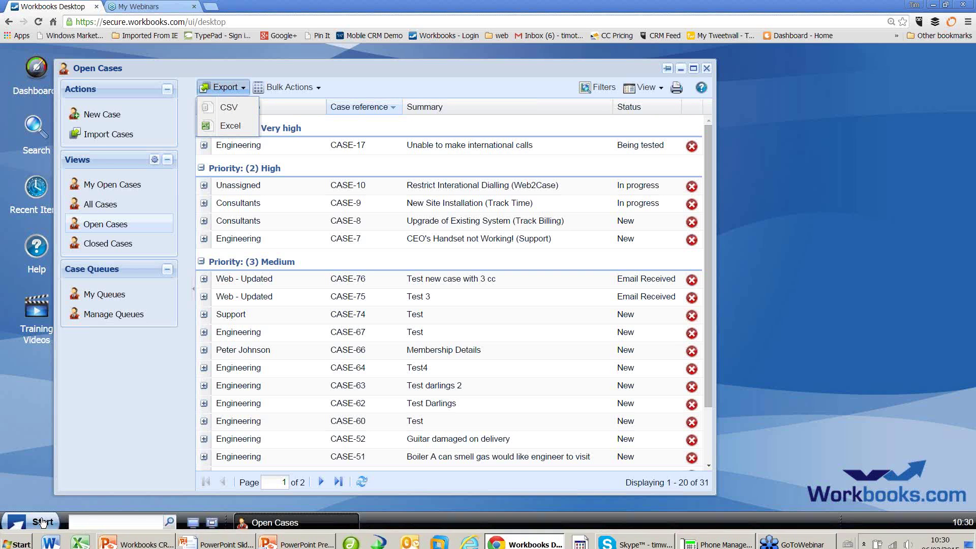
pyautogui.click(43, 521)
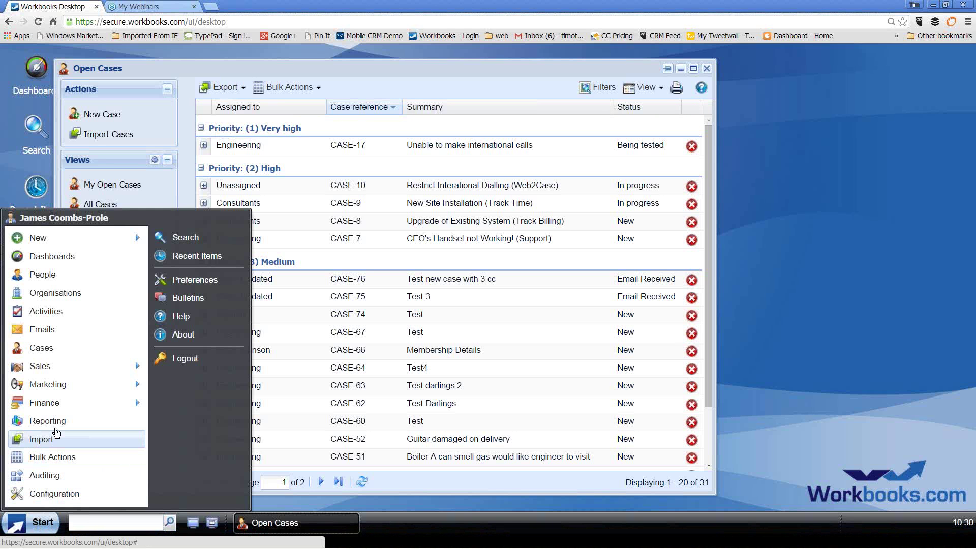
pyautogui.click(47, 421)
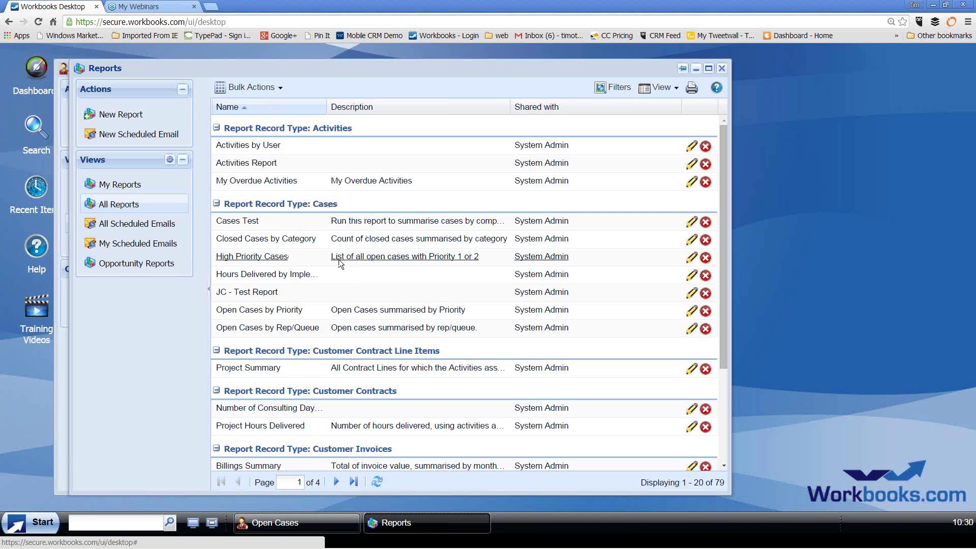
pyautogui.click(37, 70)
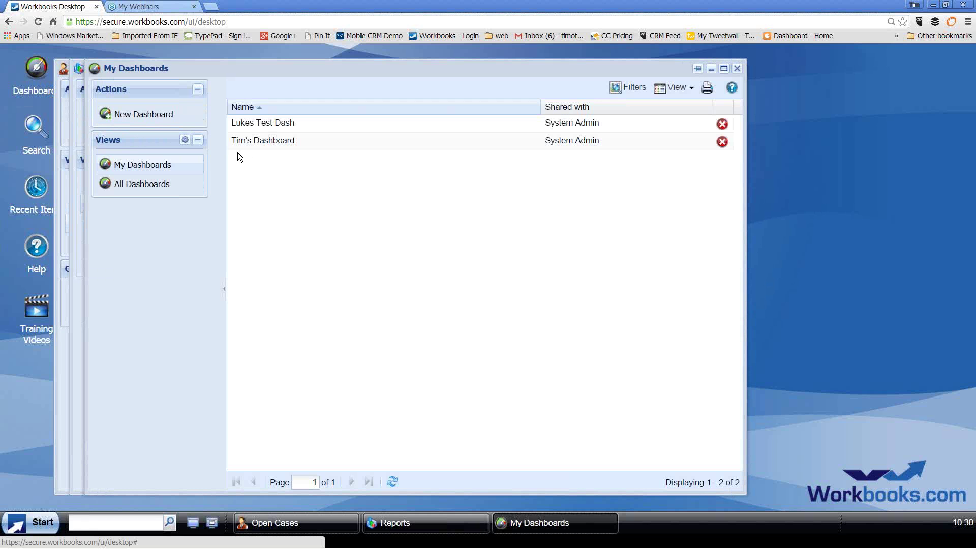
pyautogui.doubleClick(261, 142)
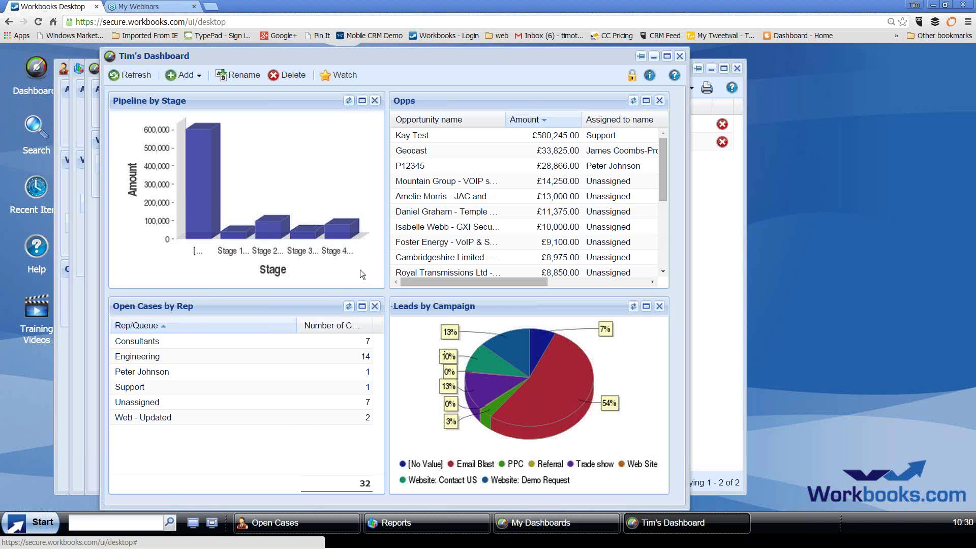
# Step: View the list of all customer contracts under Finance, and return to the empty desktop
pyautogui.click(38, 529)
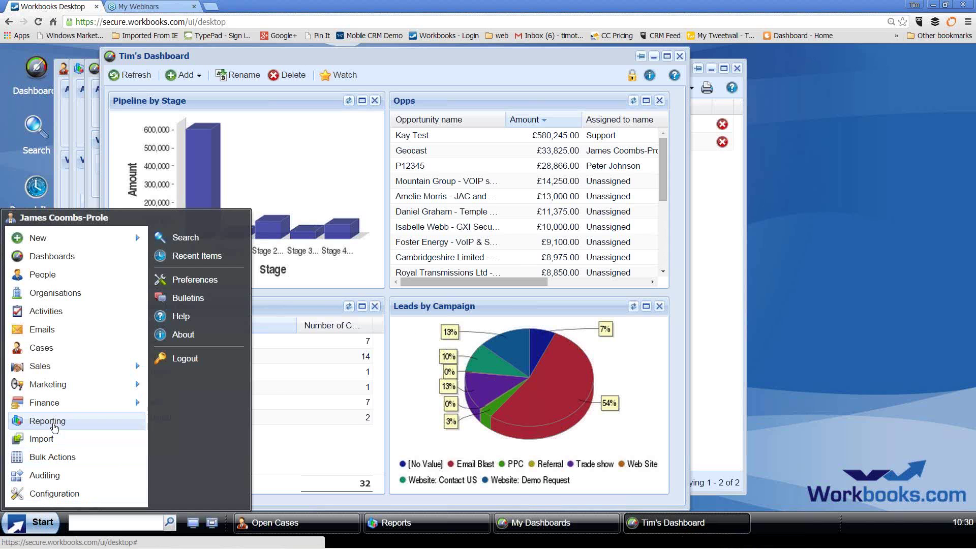
pyautogui.moveTo(54, 413)
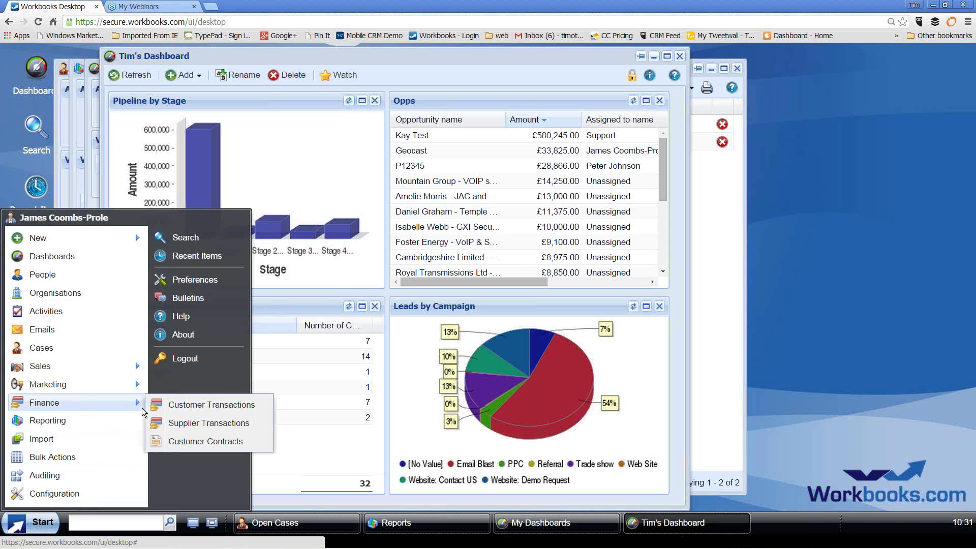
pyautogui.click(194, 442)
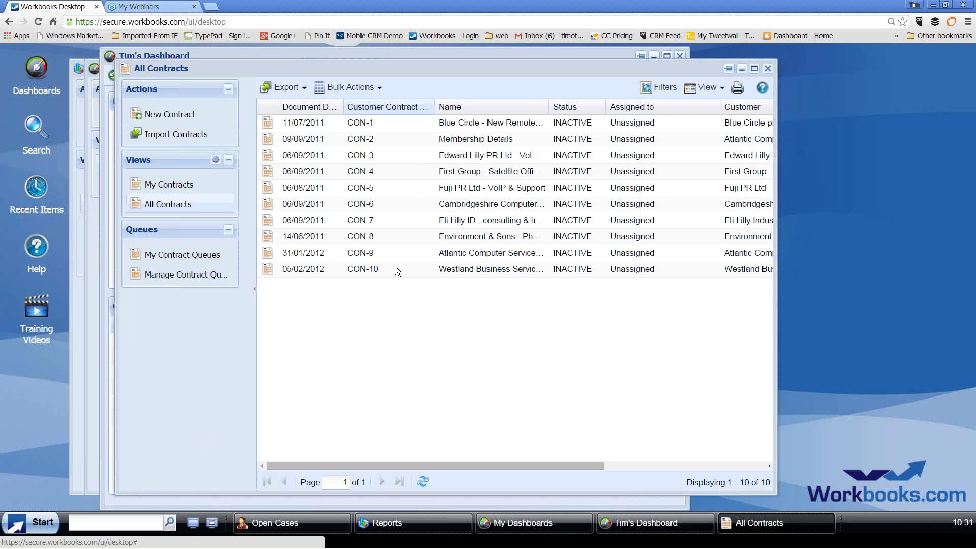
pyautogui.click(194, 522)
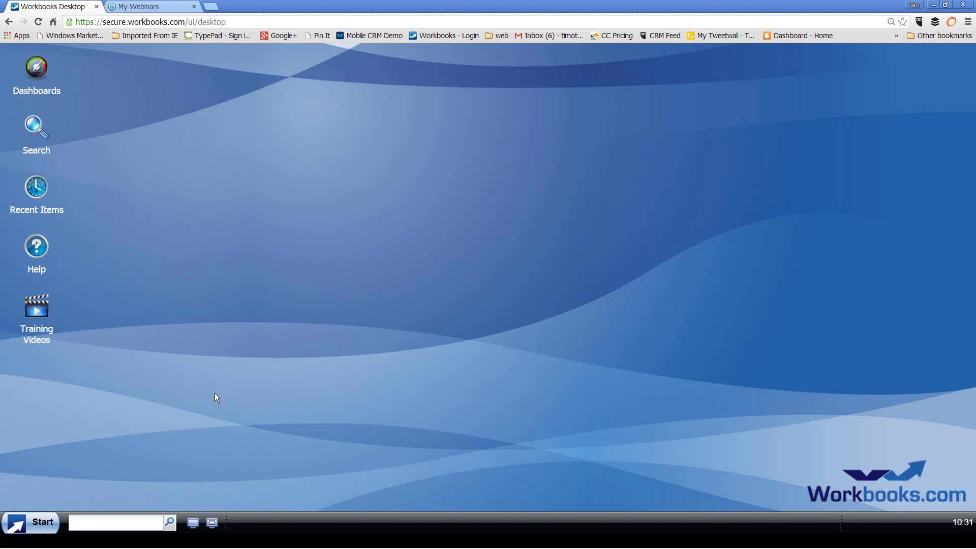
# Step: Switch to the PowerPoint slide show and advance to the Workbooks Pricing & Services slide
pyautogui.hotkey('alt', 'Tab')
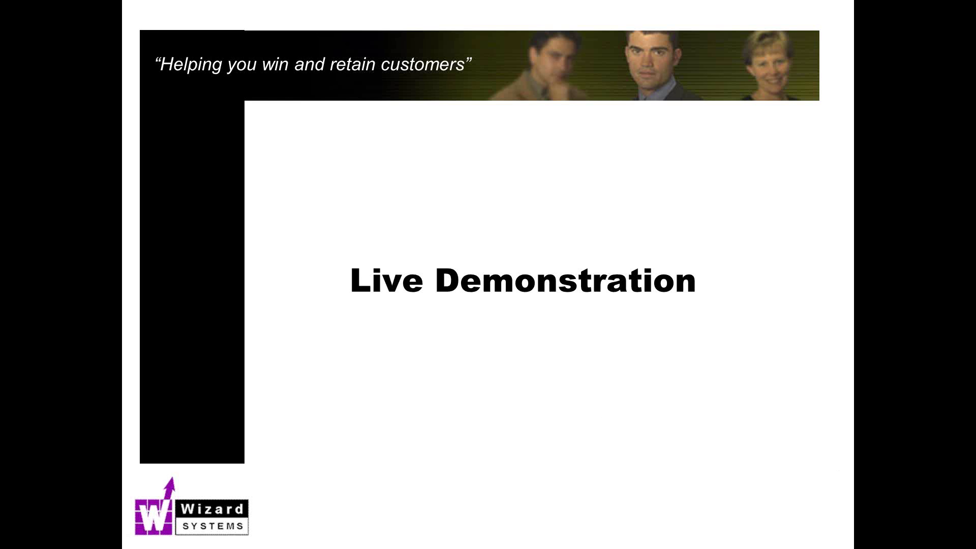
pyautogui.press('Right')
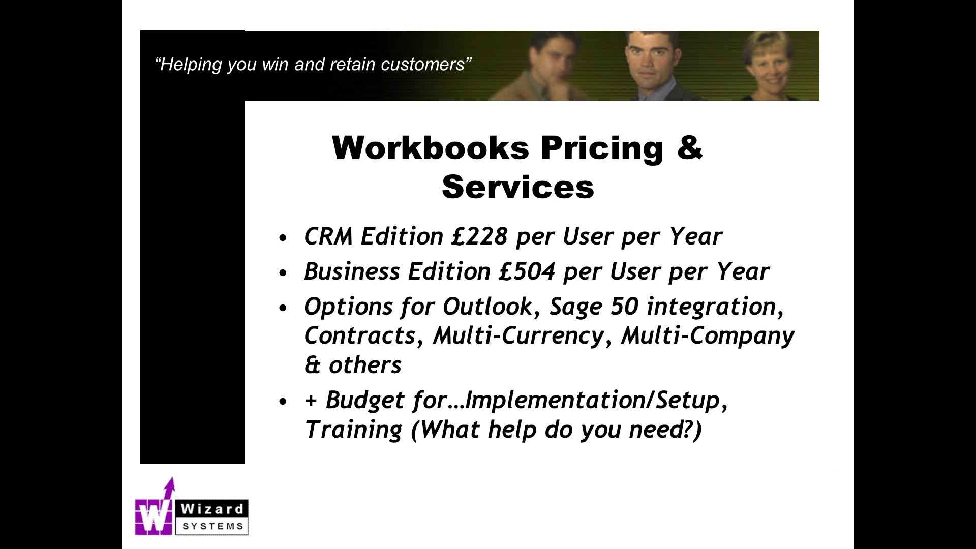
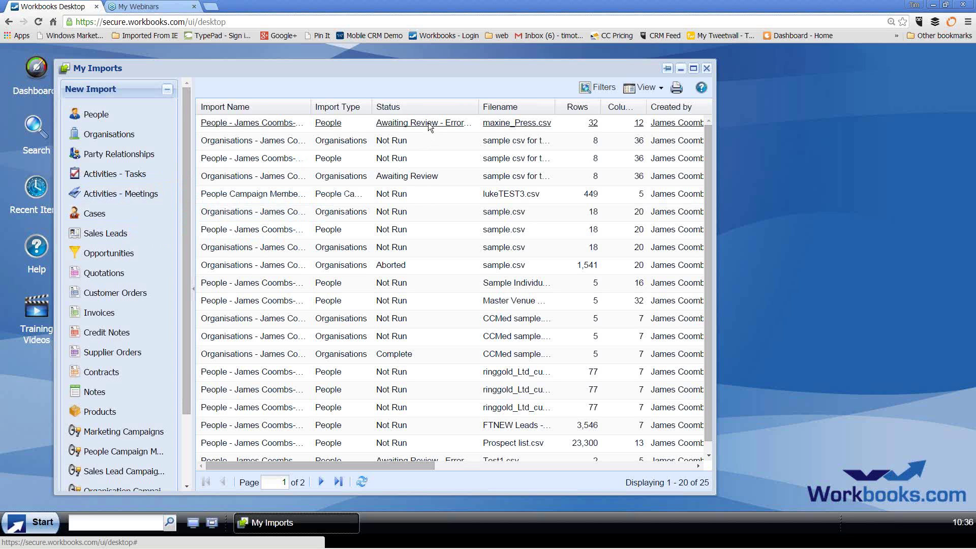
# Step: Review and close the first People import, which awaits review, and view the field mappings of the People import in the third row
pyautogui.click(428, 124)
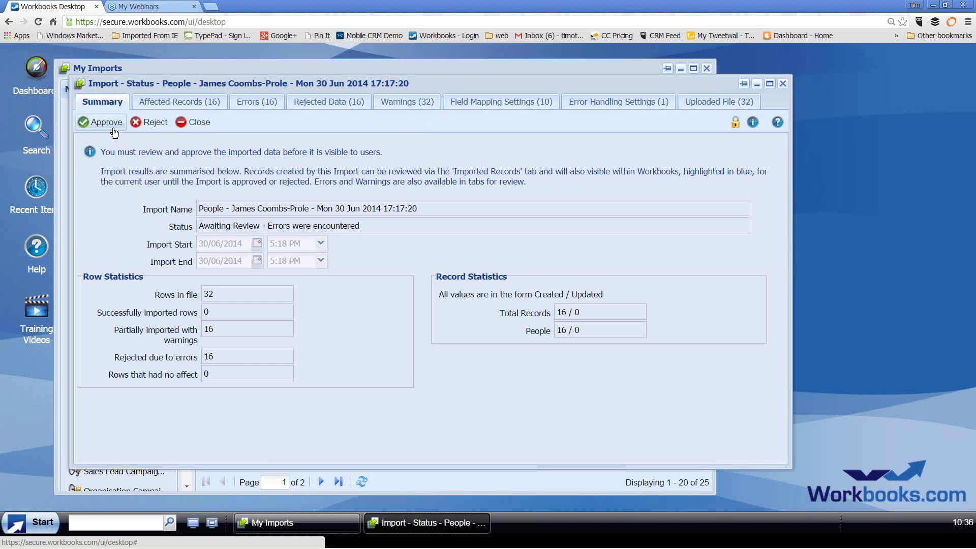
pyautogui.click(783, 83)
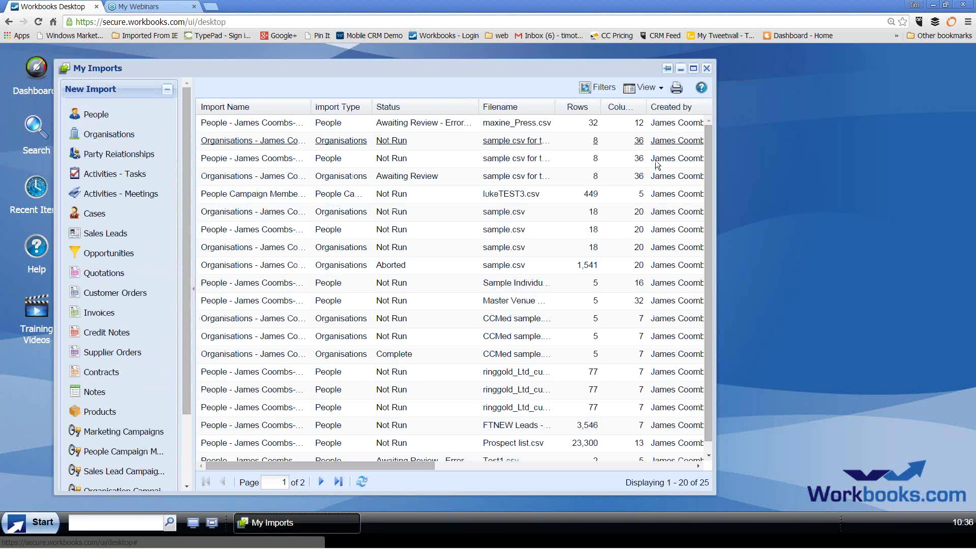
pyautogui.click(395, 158)
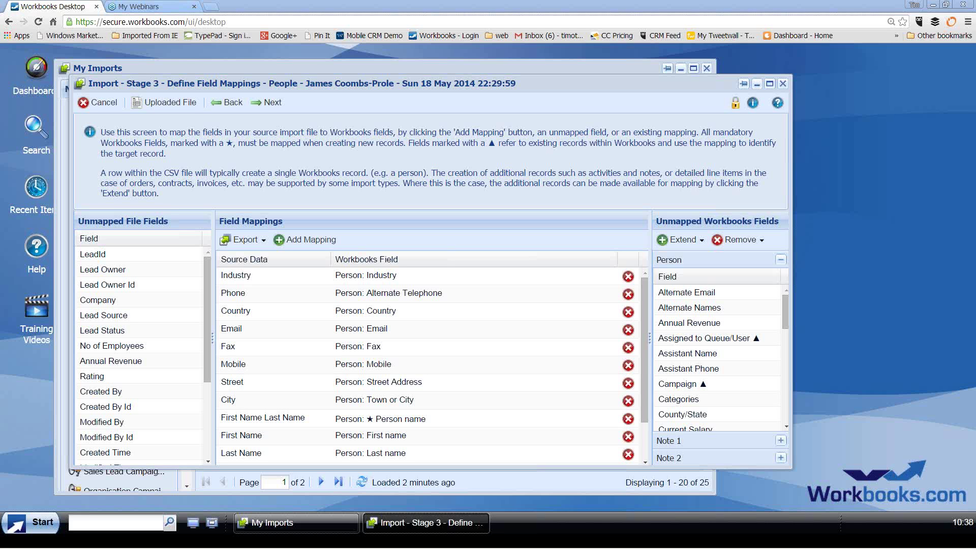
# Step: Clear the import windows from the desktop and reopen the dashboard showing pipeline, opportunities, open cases and leads
pyautogui.click(193, 524)
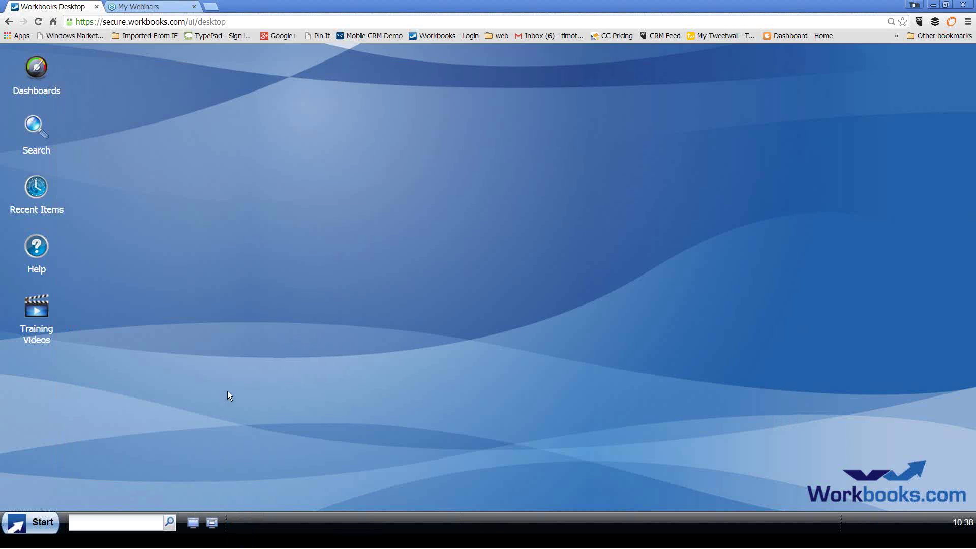
pyautogui.click(40, 77)
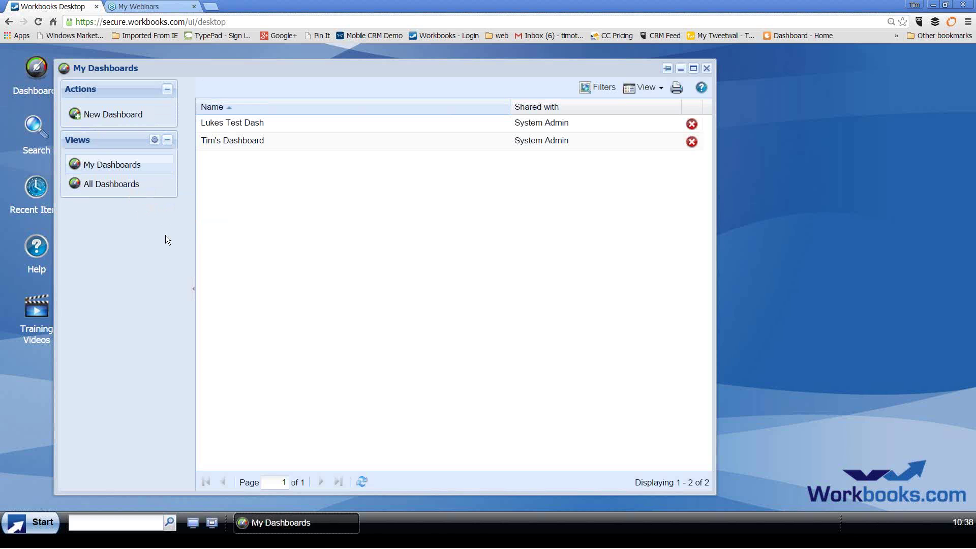
pyautogui.click(244, 136)
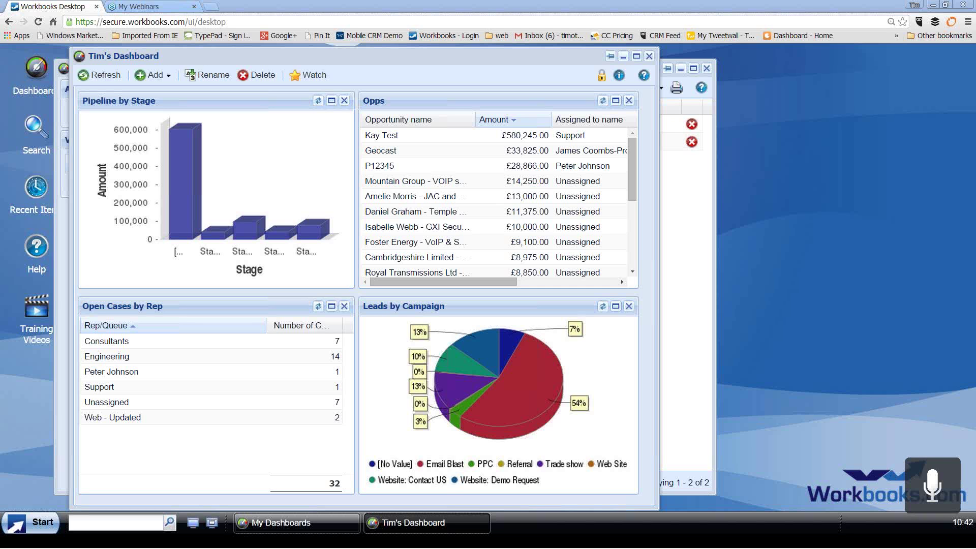
# Step: Switch back to the PowerPoint slide show and advance from the question time slide to the What next? slide
pyautogui.hotkey('alt', 'Tab')
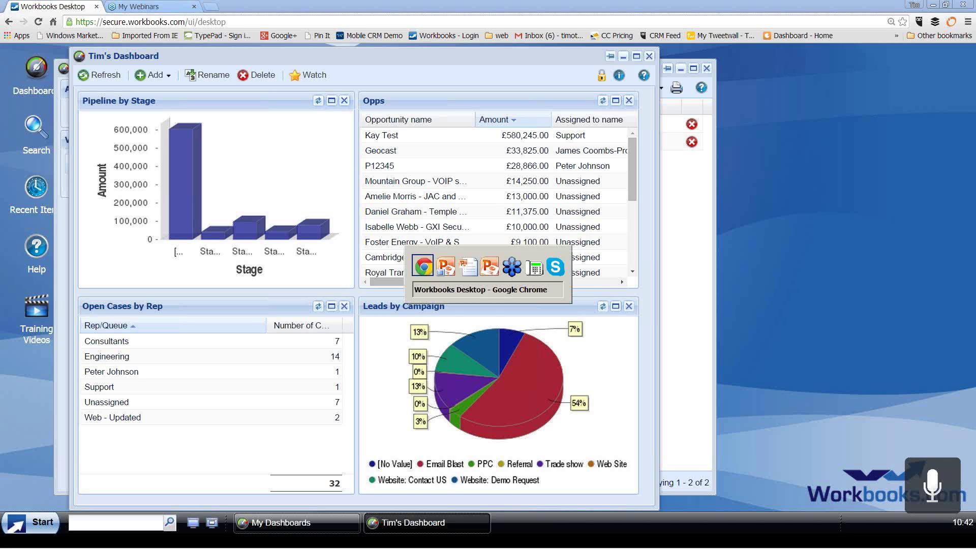
pyautogui.hotkey('alt', 'Tab')
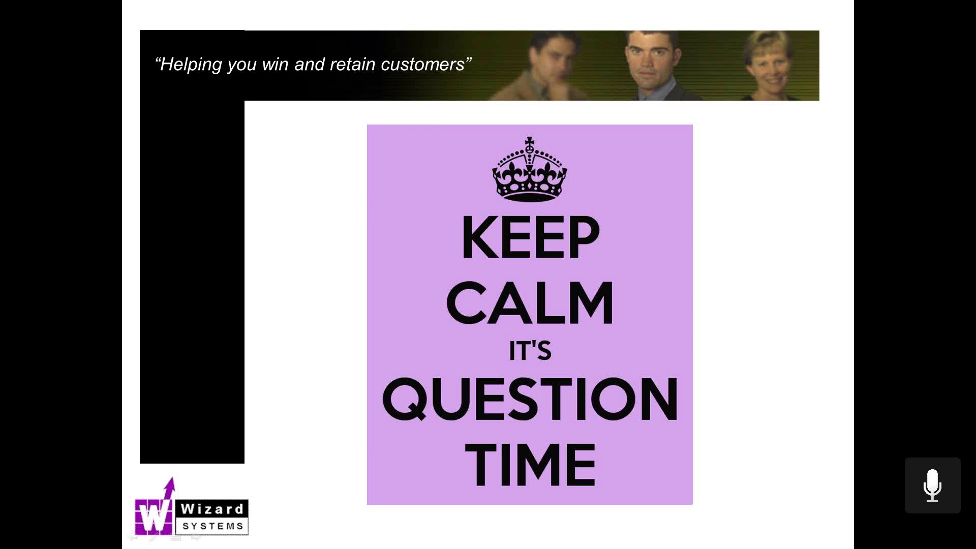
pyautogui.press('Right')
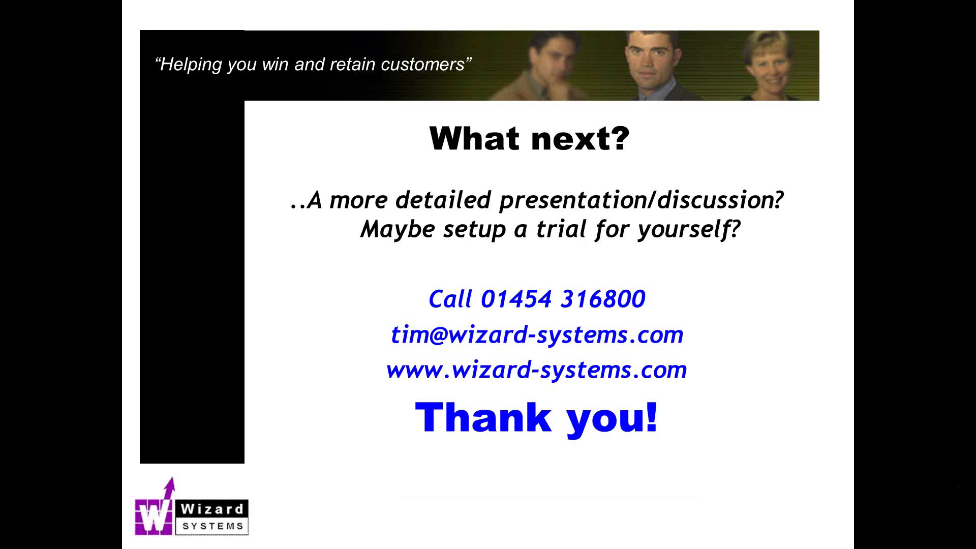